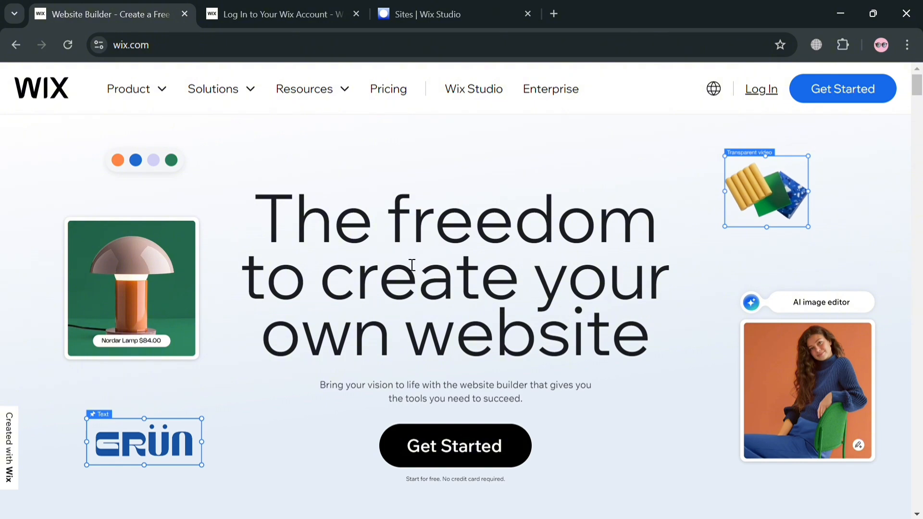
Look through the Wix home page, from the introduction and templates to the FAQ and footer, and back up to the customer stories
{"action": "scroll", "coordinate": [410, 269], "scroll_direction": "down", "scroll_amount": 15}
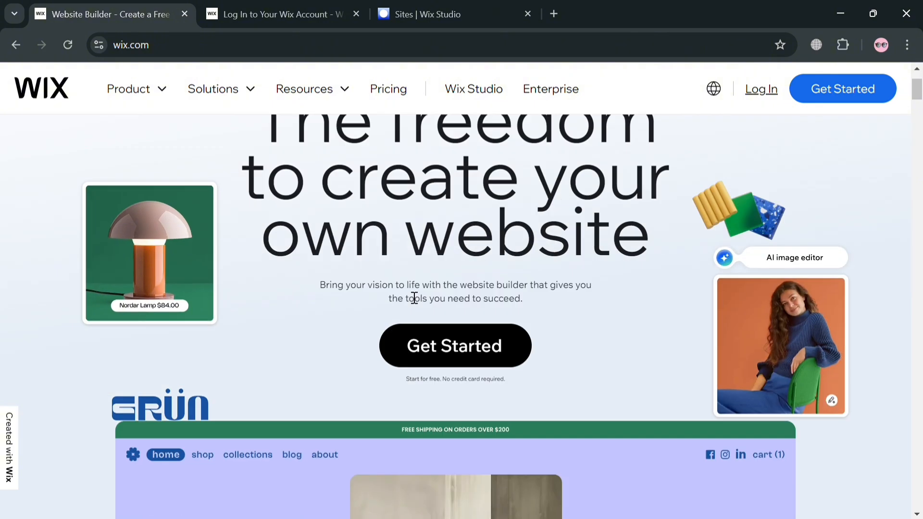
{"action": "scroll", "coordinate": [474, 279], "scroll_direction": "down", "scroll_amount": 3}
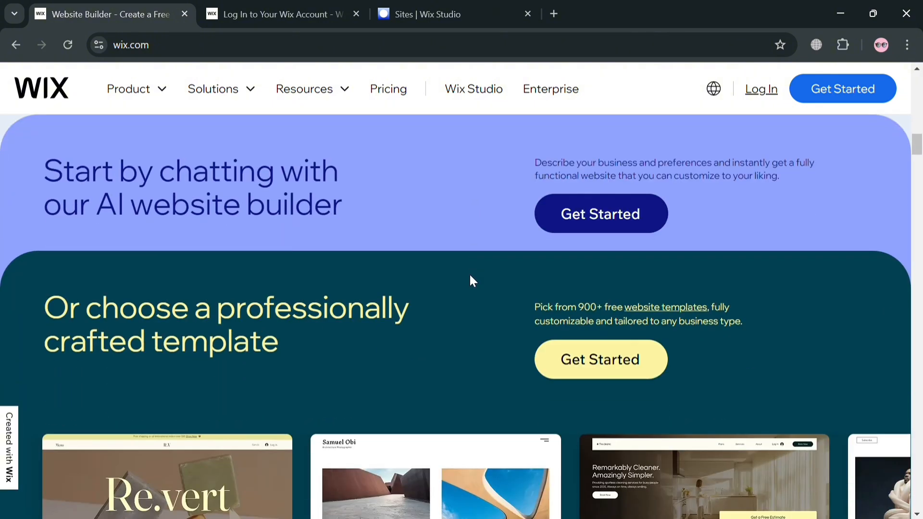
{"action": "scroll", "coordinate": [464, 283], "scroll_direction": "down", "scroll_amount": 2}
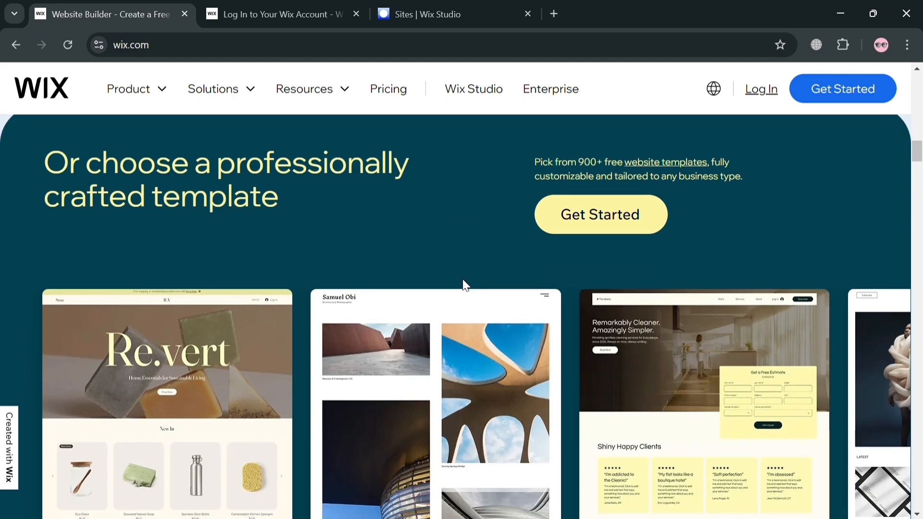
{"action": "scroll", "coordinate": [463, 280], "scroll_direction": "down", "scroll_amount": 7}
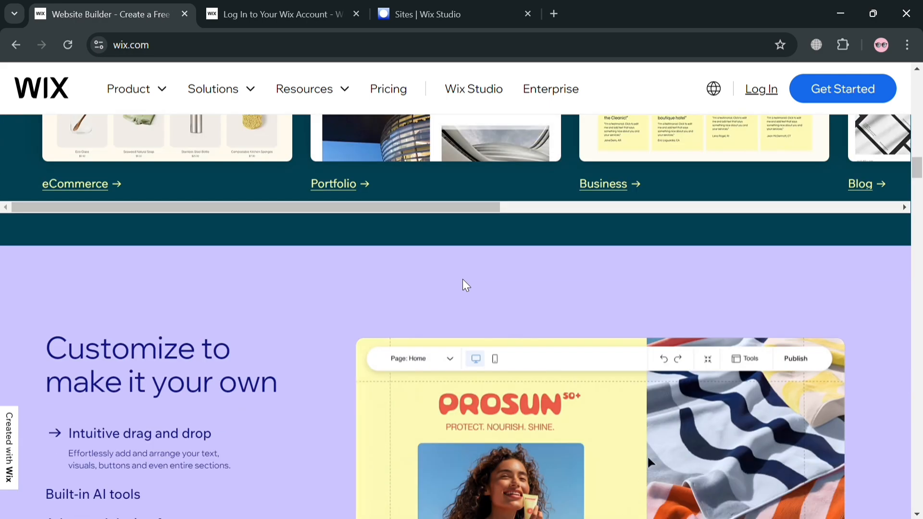
{"action": "scroll", "coordinate": [462, 280], "scroll_direction": "up", "scroll_amount": 2}
{"action": "scroll", "coordinate": [463, 280], "scroll_direction": "down", "scroll_amount": 8}
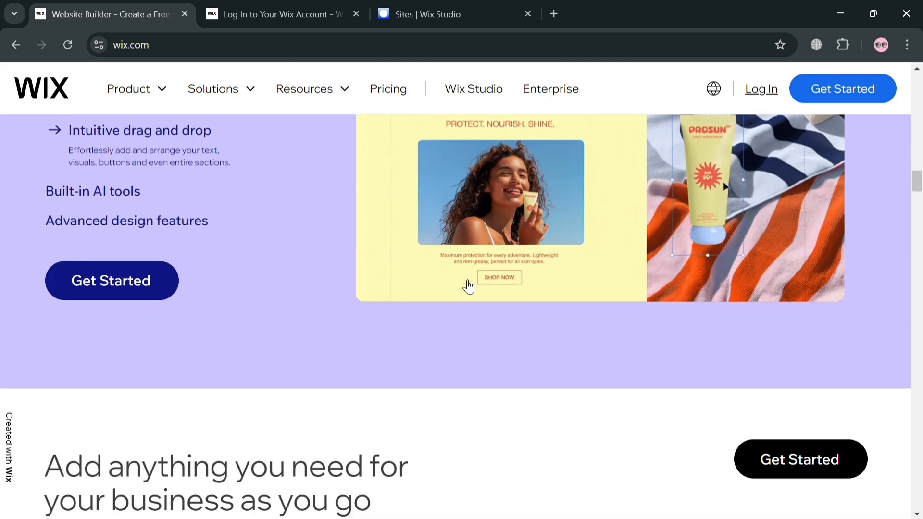
{"action": "scroll", "coordinate": [469, 287], "scroll_direction": "down", "scroll_amount": 20}
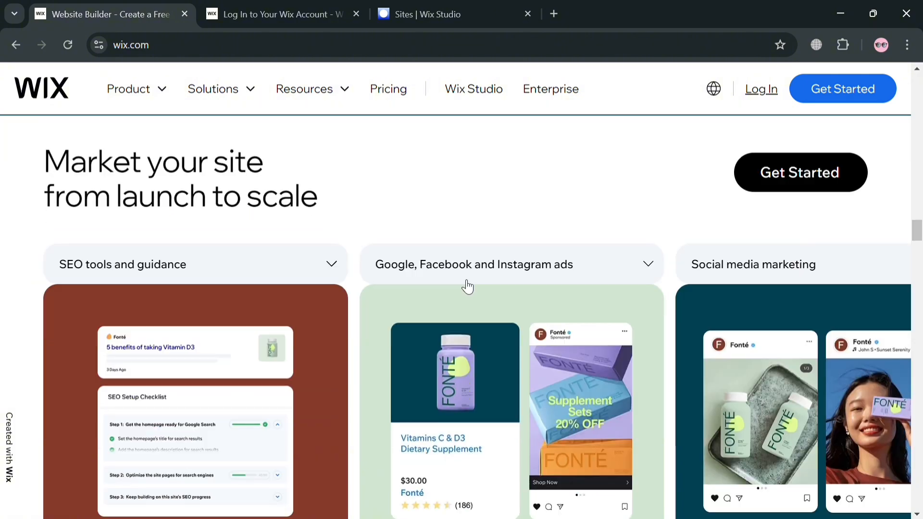
{"action": "scroll", "coordinate": [466, 287], "scroll_direction": "down", "scroll_amount": 20}
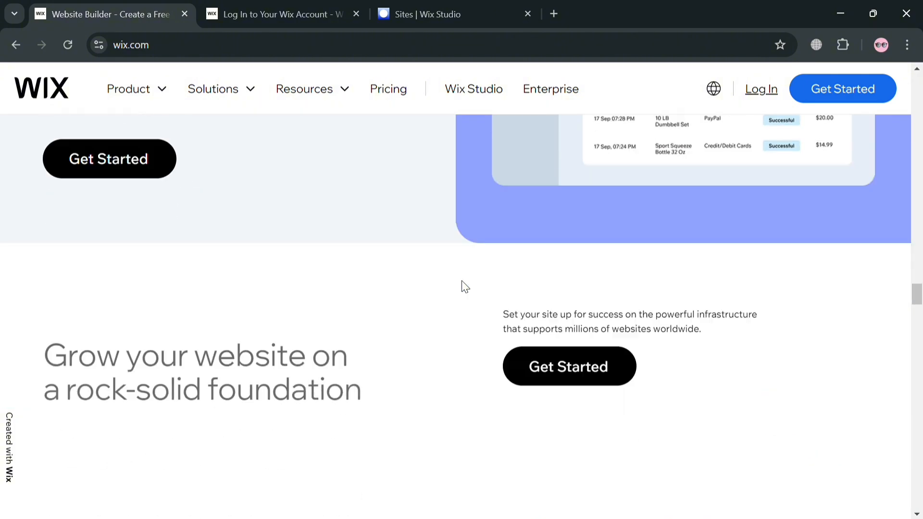
{"action": "scroll", "coordinate": [465, 287], "scroll_direction": "down", "scroll_amount": 16}
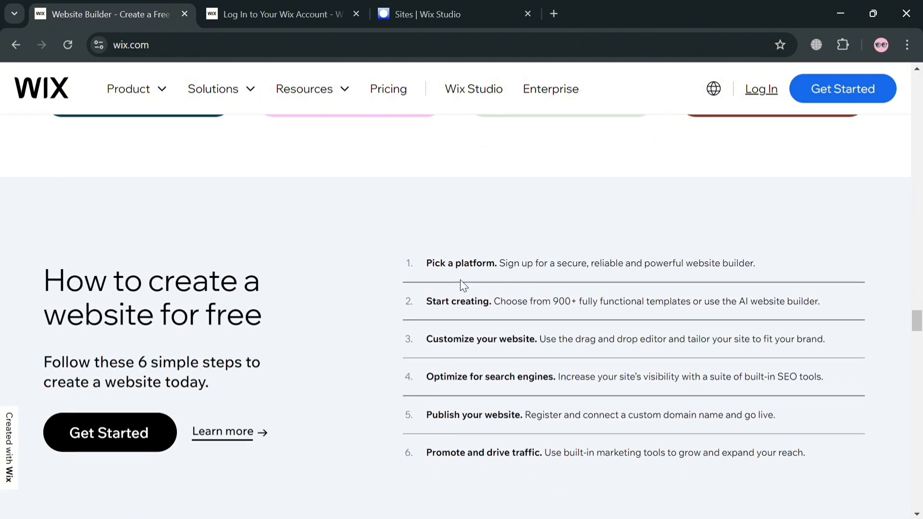
{"action": "scroll", "coordinate": [462, 282], "scroll_direction": "down", "scroll_amount": 18}
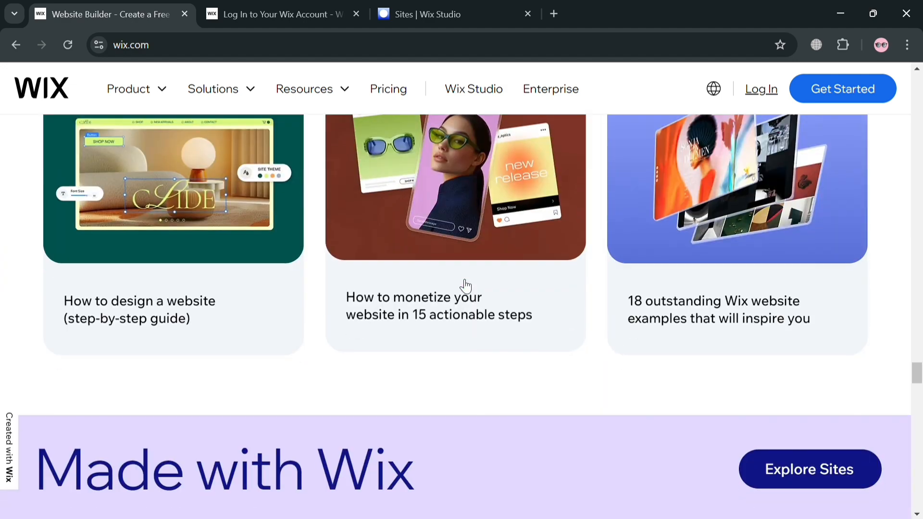
{"action": "scroll", "coordinate": [466, 286], "scroll_direction": "down", "scroll_amount": 20}
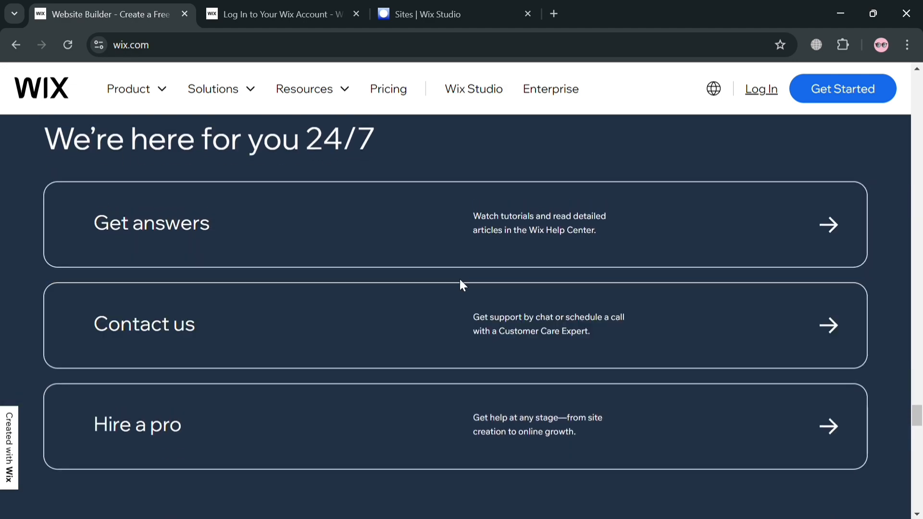
{"action": "scroll", "coordinate": [460, 280], "scroll_direction": "down", "scroll_amount": 6}
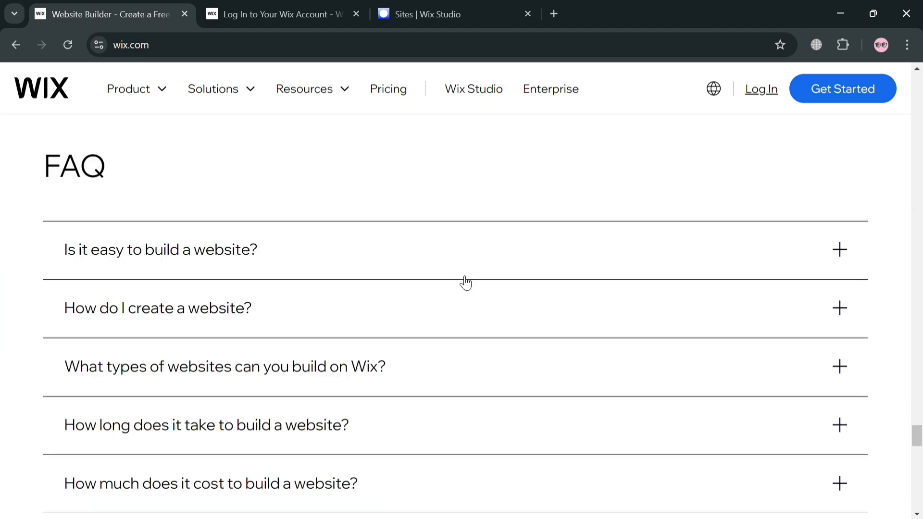
{"action": "scroll", "coordinate": [466, 283], "scroll_direction": "down", "scroll_amount": 10}
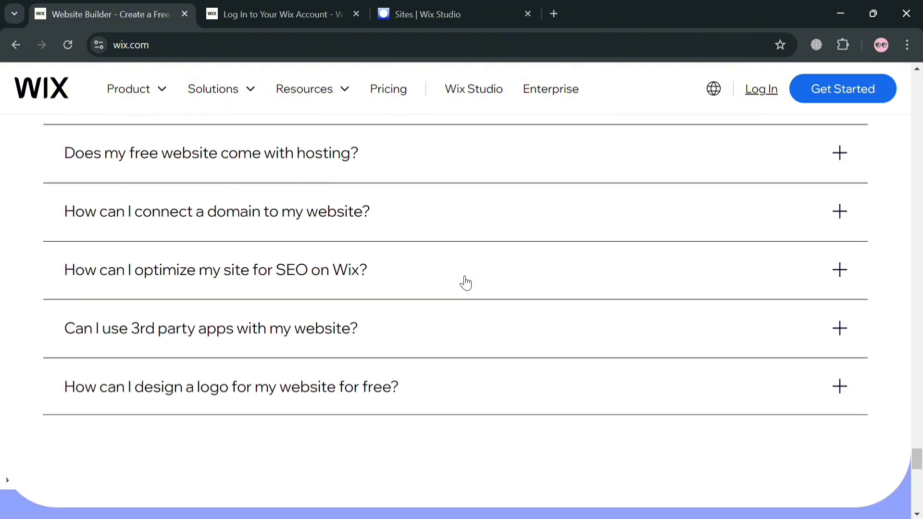
{"action": "scroll", "coordinate": [466, 283], "scroll_direction": "down", "scroll_amount": 12}
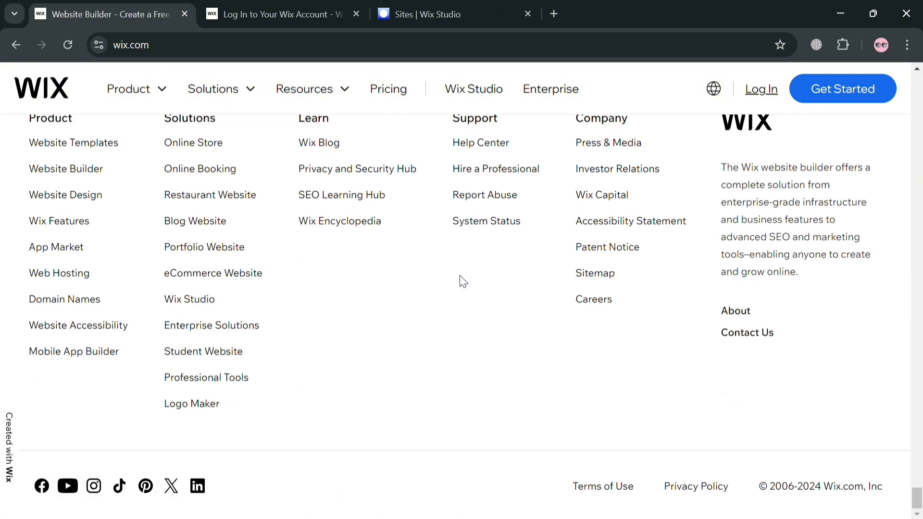
{"action": "scroll", "coordinate": [463, 281], "scroll_direction": "up", "scroll_amount": 20}
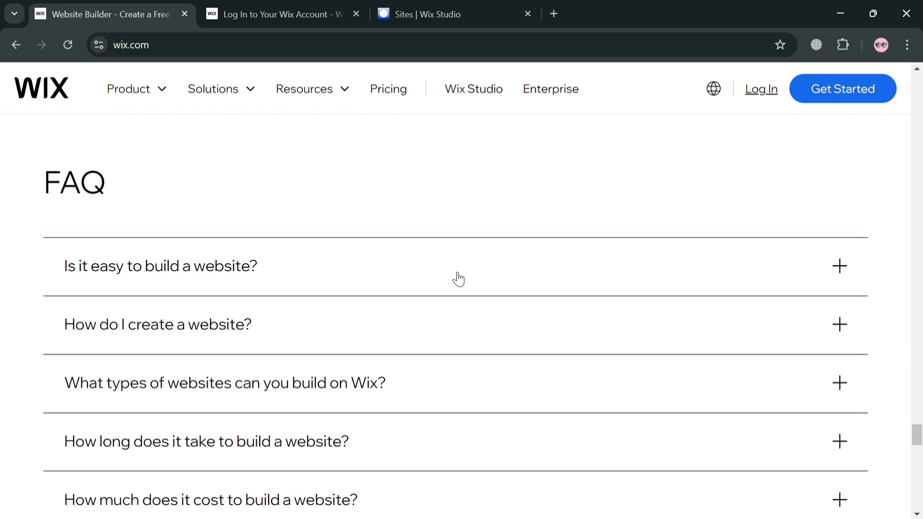
{"action": "scroll", "coordinate": [458, 279], "scroll_direction": "up", "scroll_amount": 10}
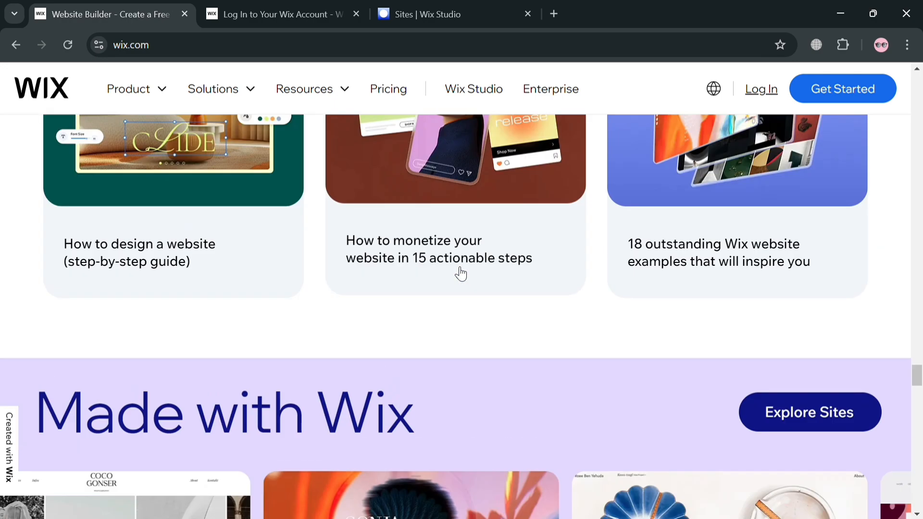
{"action": "scroll", "coordinate": [461, 272], "scroll_direction": "up", "scroll_amount": 10}
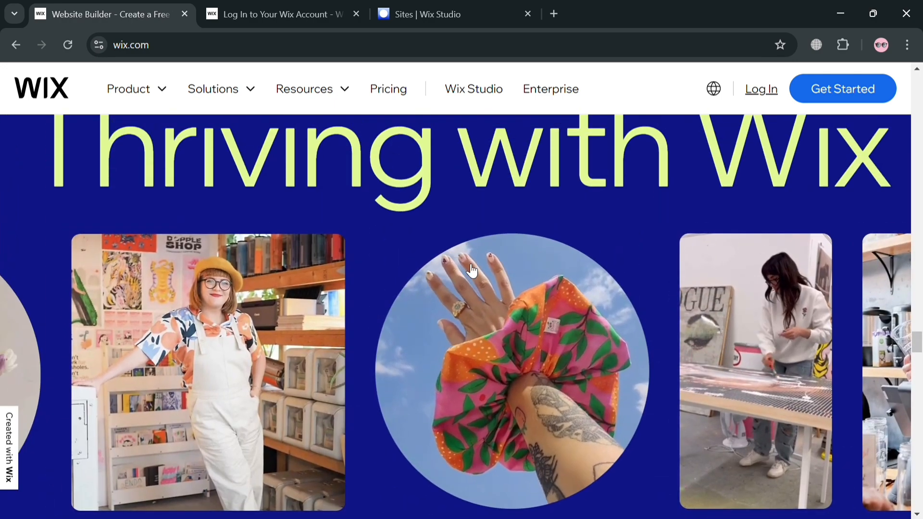
{"action": "scroll", "coordinate": [604, 220], "scroll_direction": "down", "scroll_amount": 2}
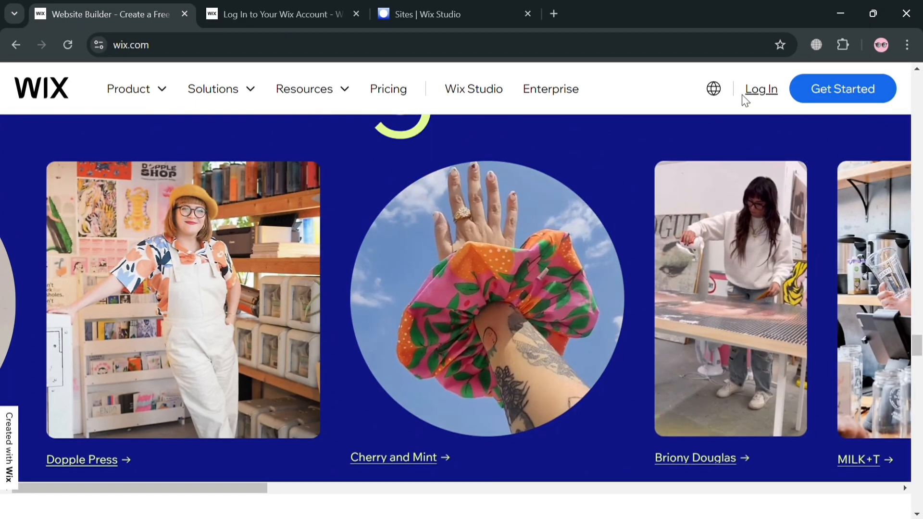
Switch past the account sign-up page to the Wix Studio sites page and start a new site with the Wix Editor
{"action": "left_click", "coordinate": [279, 9]}
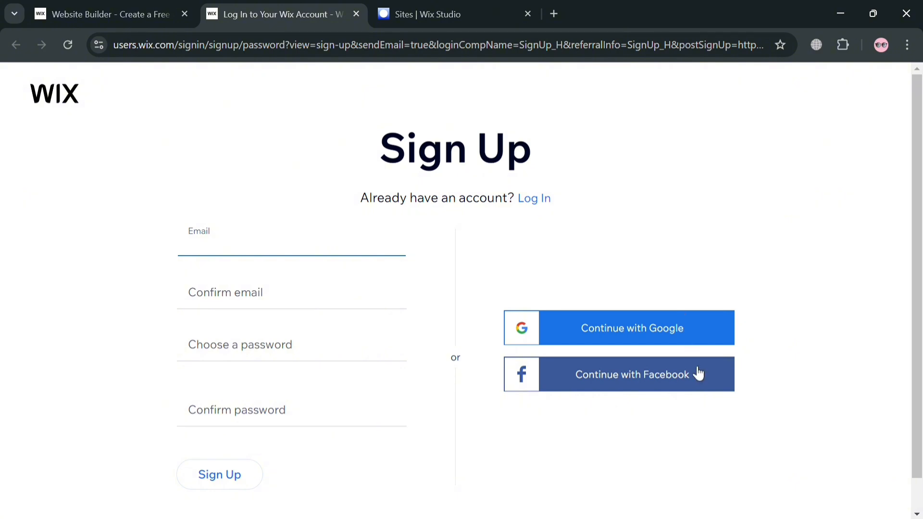
{"action": "left_click", "coordinate": [430, 6]}
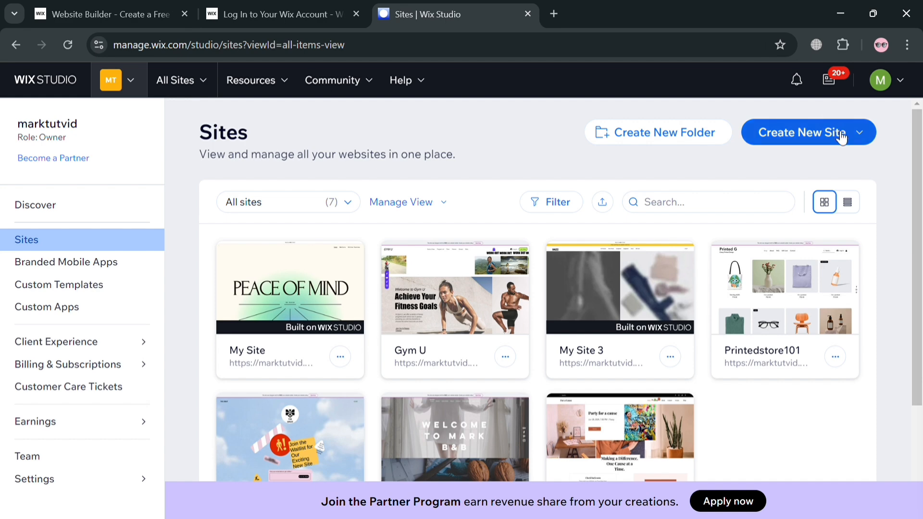
{"action": "left_click", "coordinate": [806, 137]}
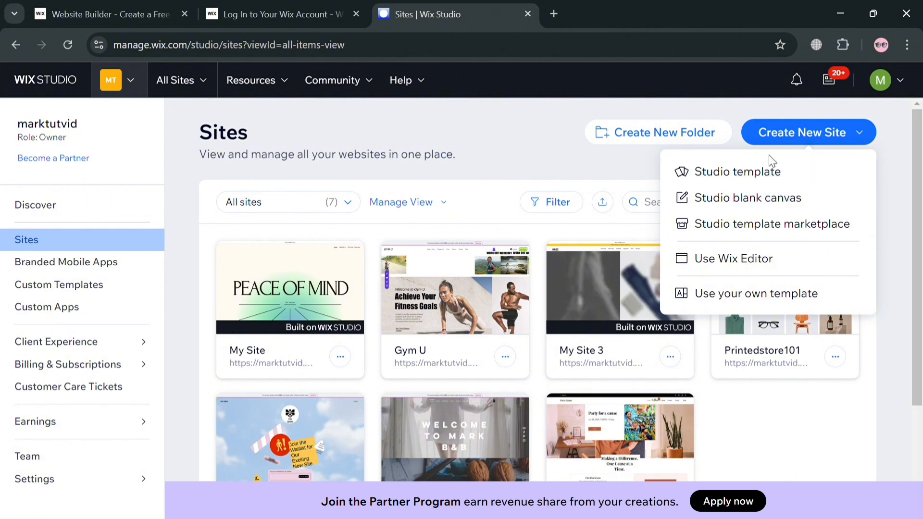
{"action": "left_click", "coordinate": [773, 261]}
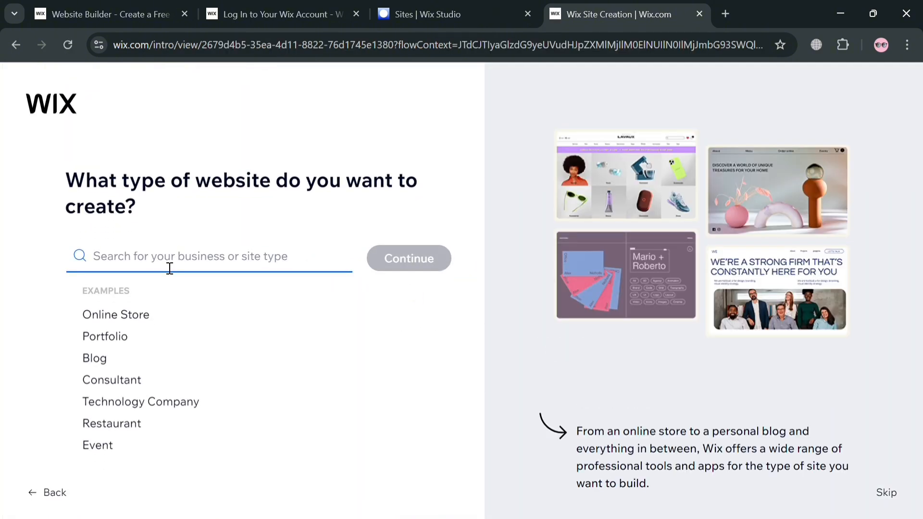
Search for "real", choose Real Estate Agent as the website type, and continue the site setup
{"action": "type", "text": "real"}
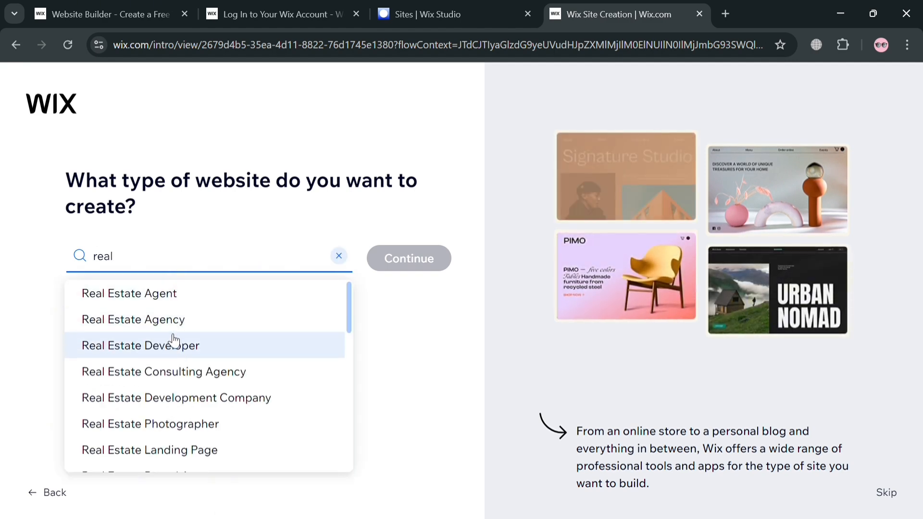
{"action": "left_click", "coordinate": [184, 299]}
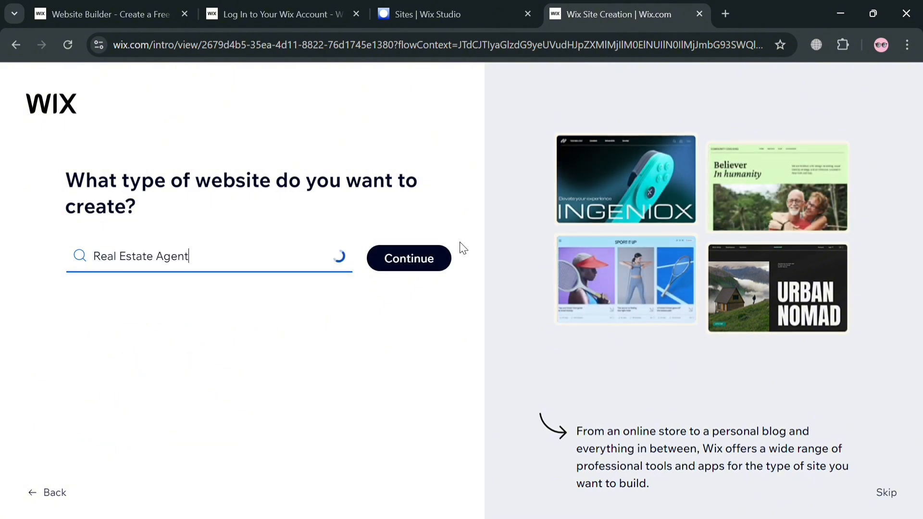
{"action": "left_click", "coordinate": [425, 267]}
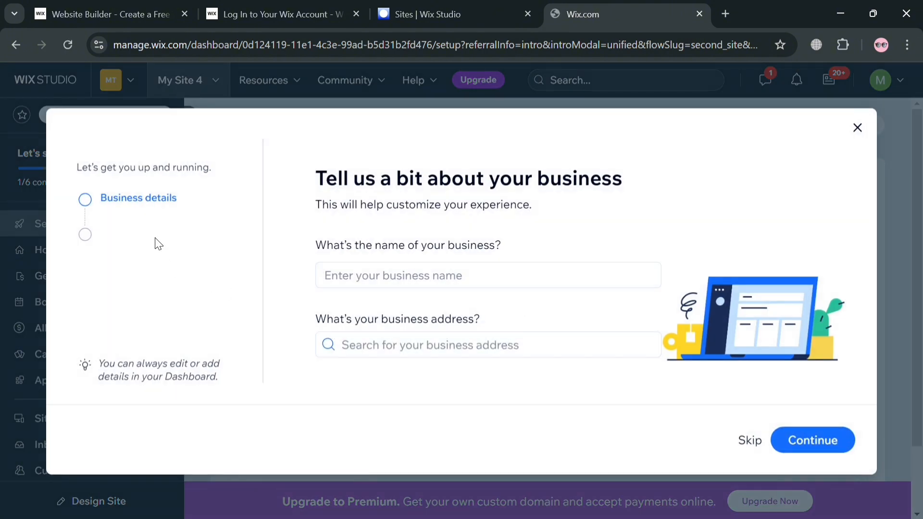
Name the business Grants Real Estate, set its address to Florida, USA, and continue
{"action": "left_click", "coordinate": [514, 280]}
{"action": "type", "text": "Grants"}
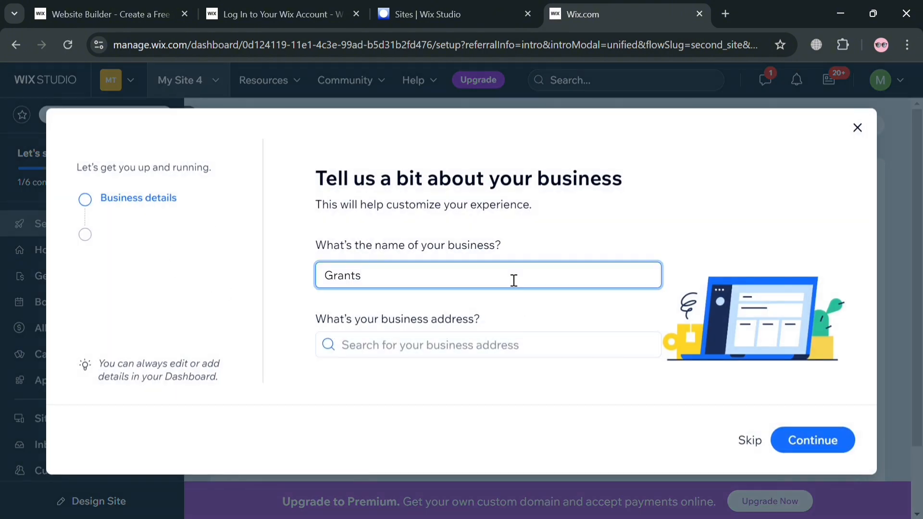
{"action": "type", "text": " Real Estate"}
{"action": "left_click", "coordinate": [538, 360]}
{"action": "type", "text": "f"}
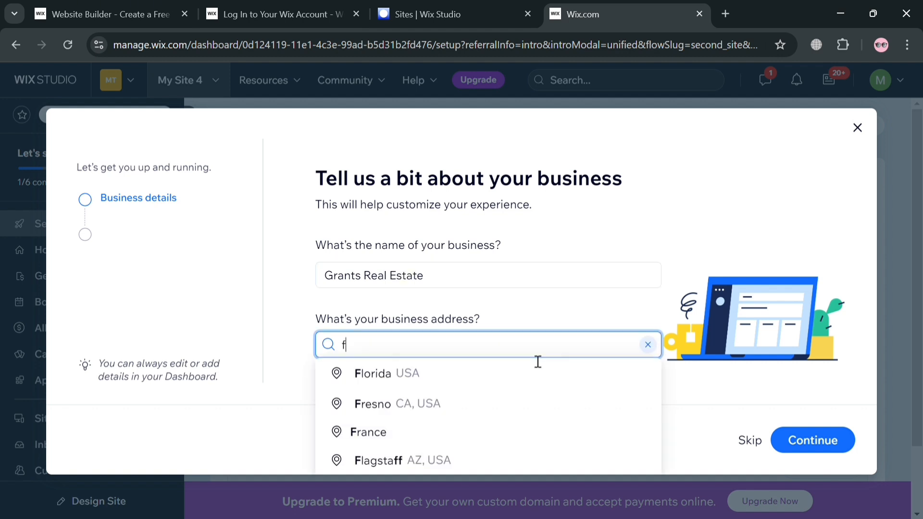
{"action": "left_click", "coordinate": [531, 373]}
{"action": "left_click", "coordinate": [823, 449]}
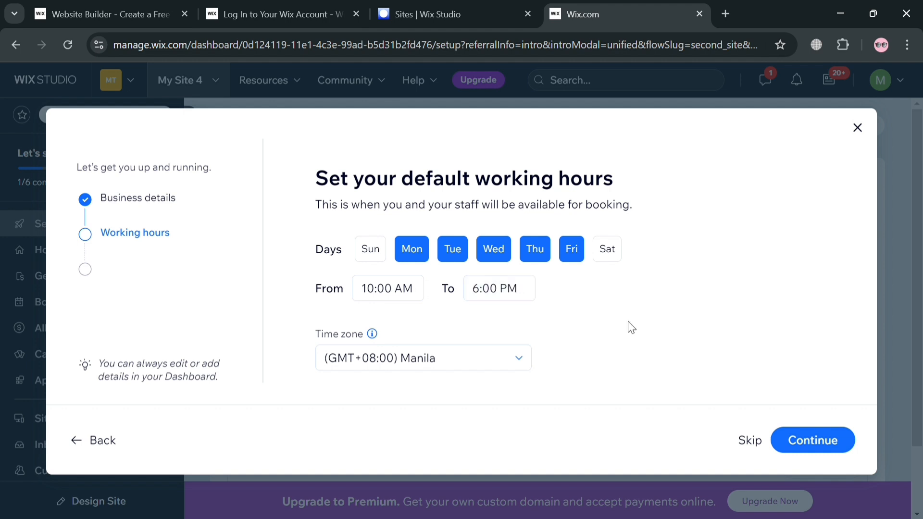
Accept the default working hours and add the Open House, Listing Appointment, Buyer Consultation and Property Valuation services
{"action": "left_click", "coordinate": [814, 436]}
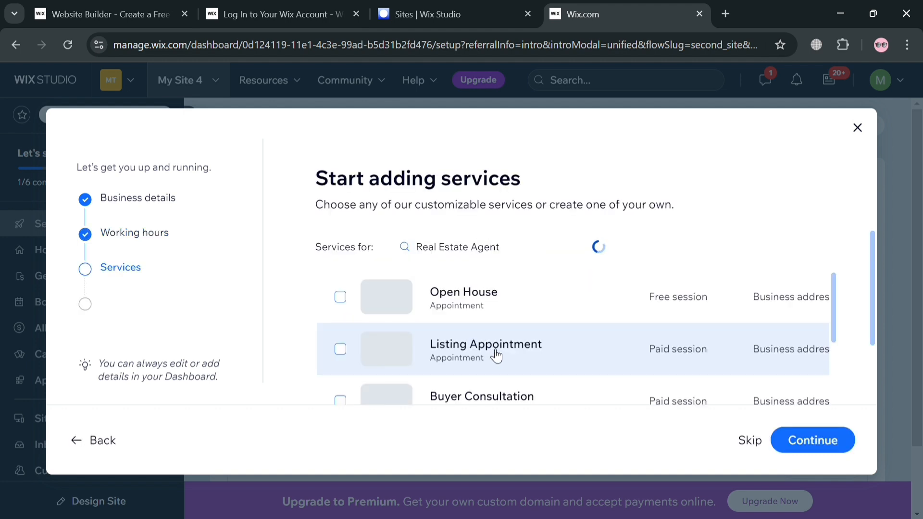
{"action": "scroll", "coordinate": [461, 334], "scroll_direction": "down", "scroll_amount": 5}
{"action": "scroll", "coordinate": [408, 319], "scroll_direction": "up", "scroll_amount": 5}
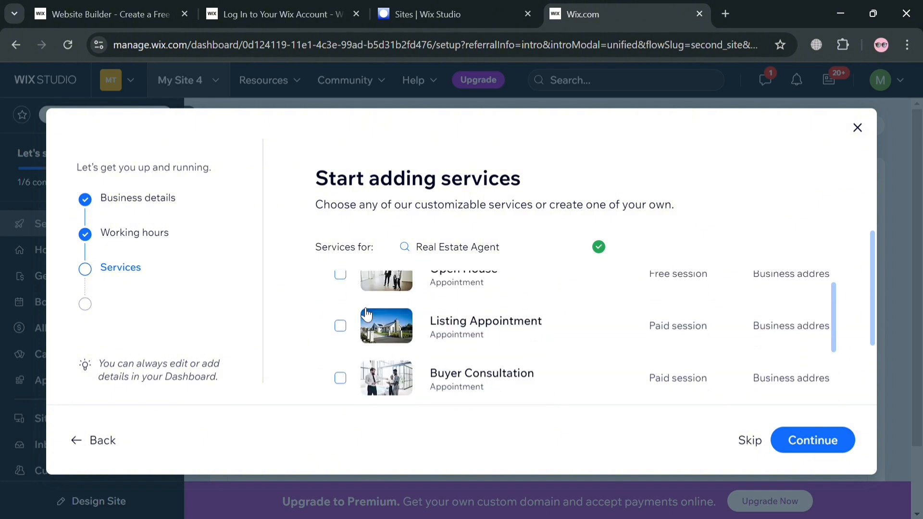
{"action": "left_click", "coordinate": [341, 296]}
{"action": "left_click", "coordinate": [341, 350]}
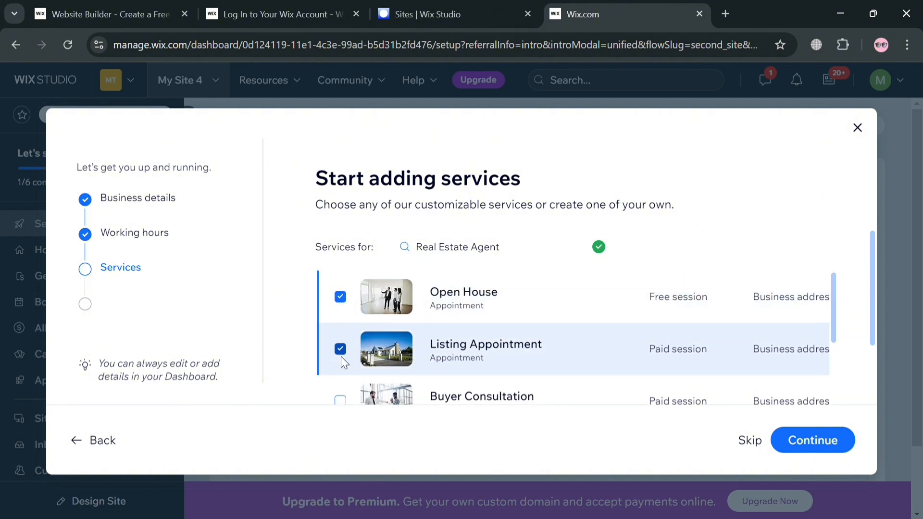
{"action": "scroll", "coordinate": [342, 356], "scroll_direction": "down", "scroll_amount": 3}
{"action": "left_click", "coordinate": [341, 306]}
{"action": "scroll", "coordinate": [352, 335], "scroll_direction": "up", "scroll_amount": 3}
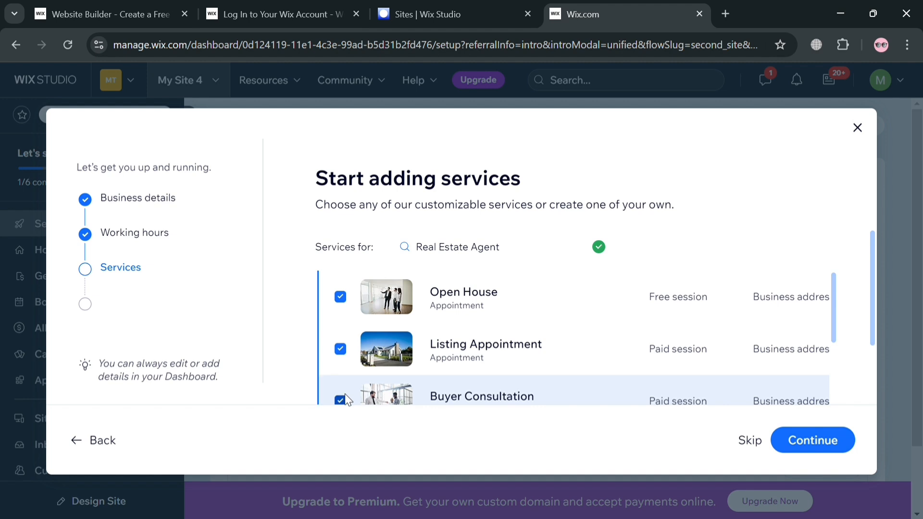
{"action": "scroll", "coordinate": [344, 394], "scroll_direction": "down", "scroll_amount": 5}
{"action": "left_click", "coordinate": [341, 367]}
{"action": "scroll", "coordinate": [351, 370], "scroll_direction": "down", "scroll_amount": 2}
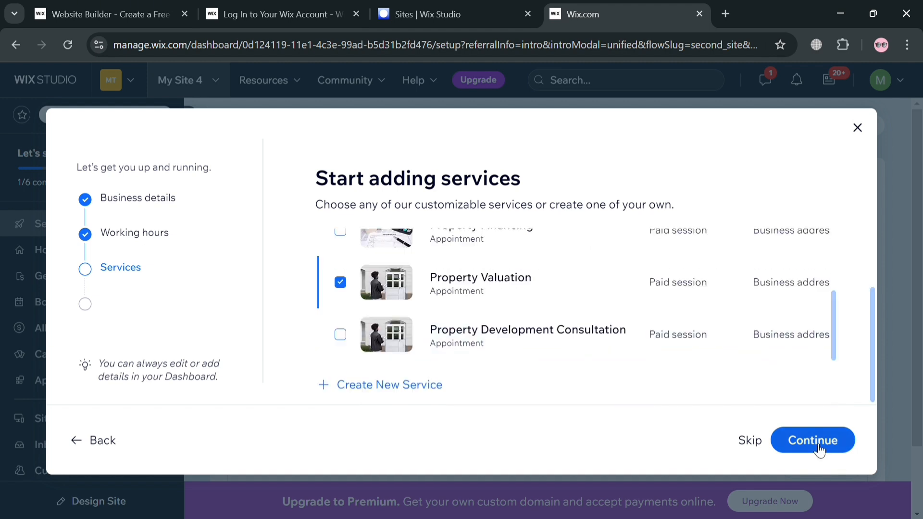
{"action": "left_click", "coordinate": [812, 444]}
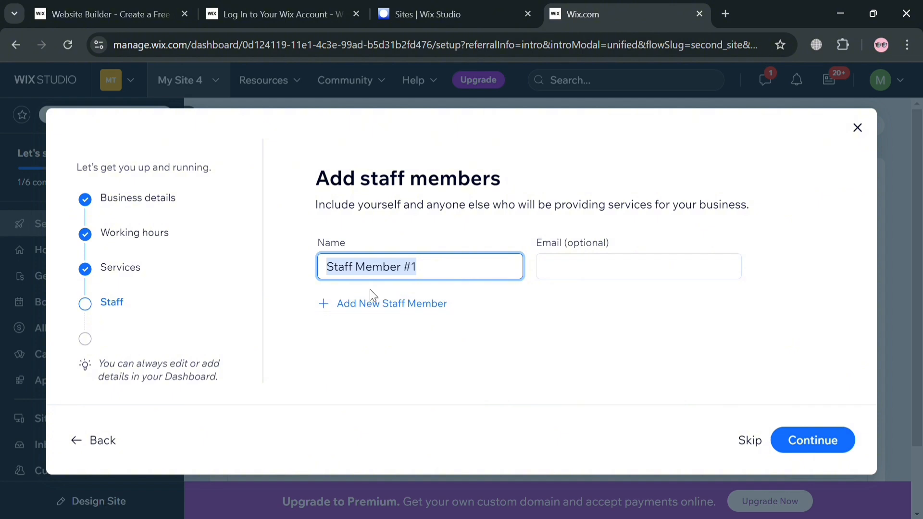
Skip adding staff, then select virtual sessions, online payments, mobile management, calendar sync and automated reminders as the business tools and continue
{"action": "left_click", "coordinate": [763, 444]}
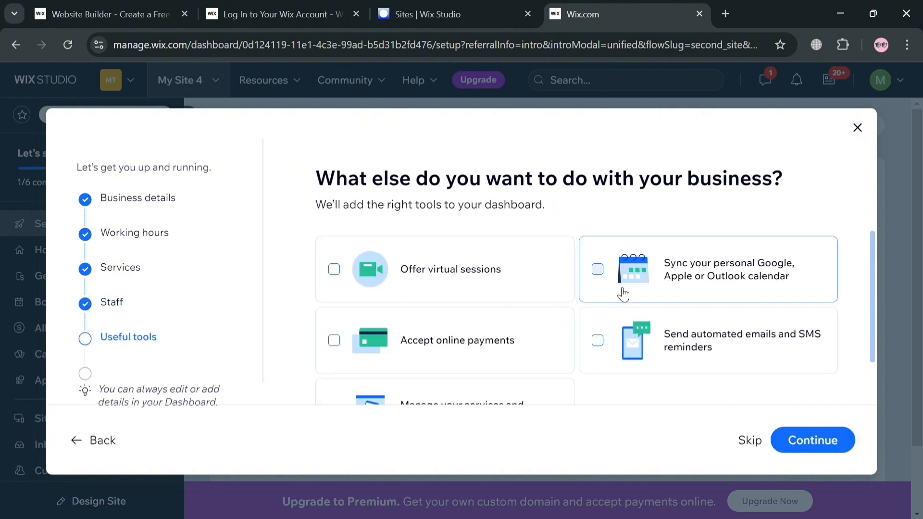
{"action": "scroll", "coordinate": [611, 279], "scroll_direction": "down", "scroll_amount": 1}
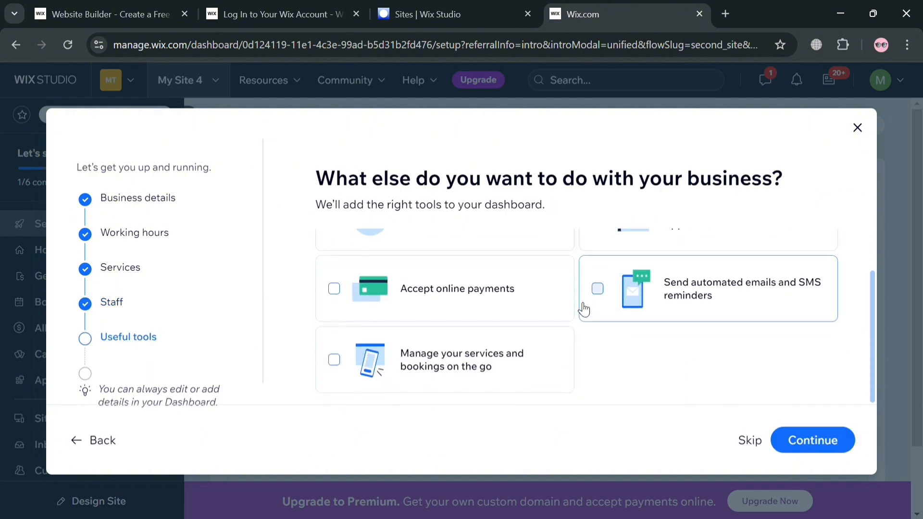
{"action": "left_click", "coordinate": [332, 296]}
{"action": "scroll", "coordinate": [433, 395], "scroll_direction": "up", "scroll_amount": 1}
{"action": "scroll", "coordinate": [437, 397], "scroll_direction": "down", "scroll_amount": 1}
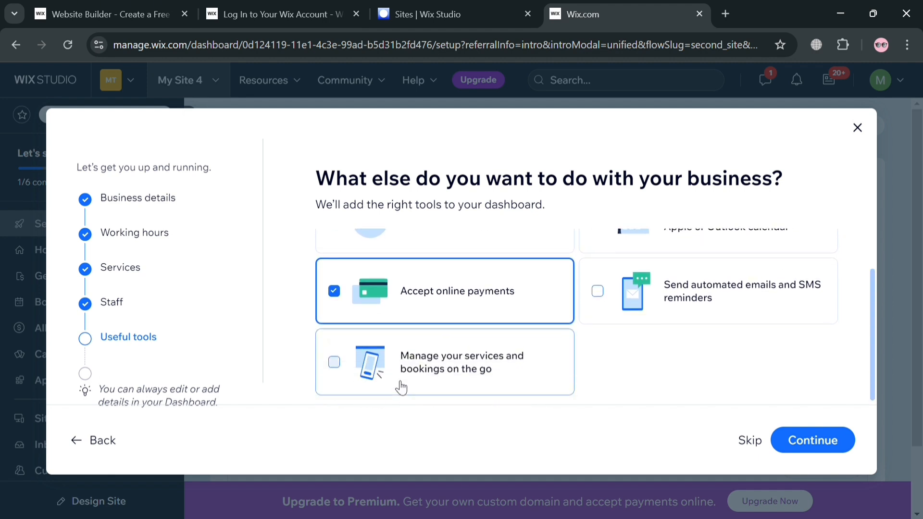
{"action": "left_click", "coordinate": [346, 379]}
{"action": "scroll", "coordinate": [587, 327], "scroll_direction": "up", "scroll_amount": 1}
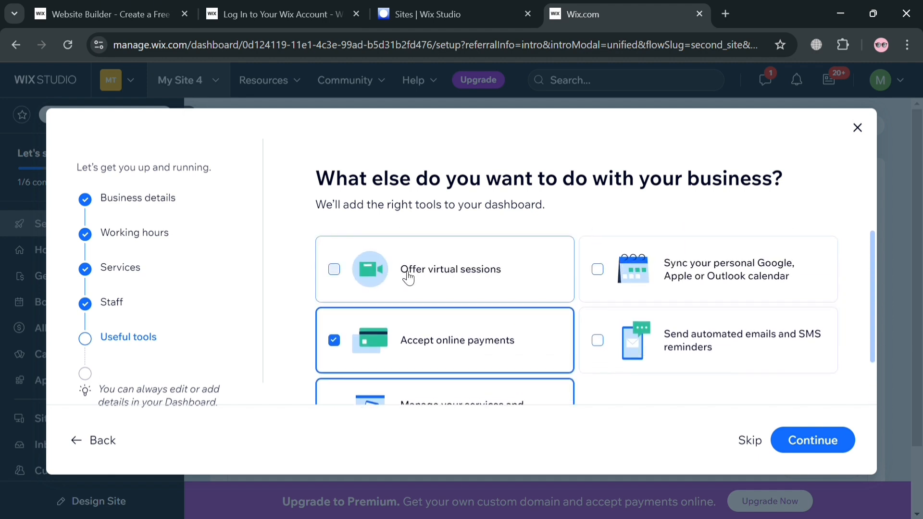
{"action": "left_click", "coordinate": [553, 286]}
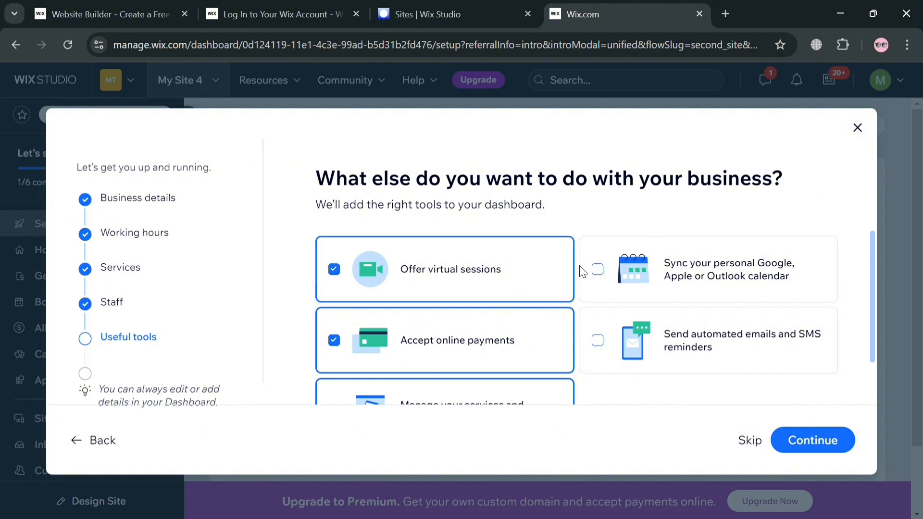
{"action": "left_click", "coordinate": [584, 273]}
{"action": "left_click", "coordinate": [699, 351]}
{"action": "left_click", "coordinate": [829, 439]}
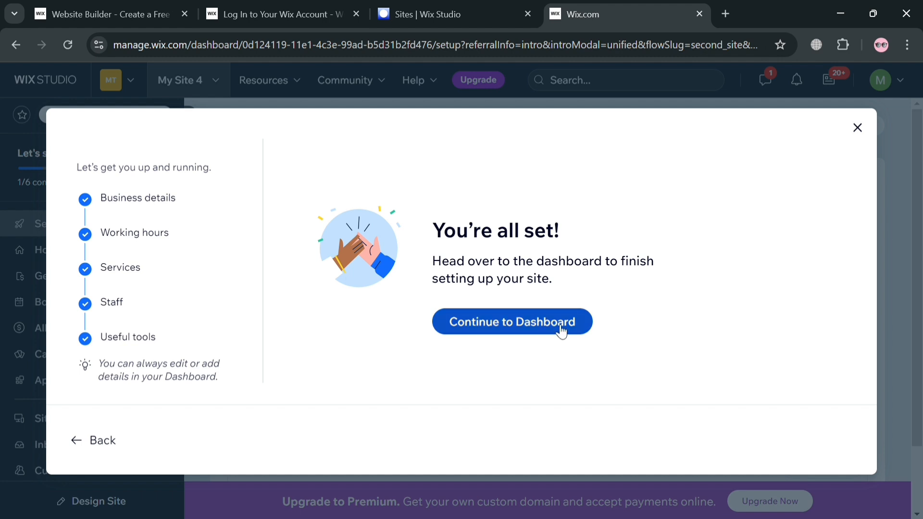
Finish the business setup to reach the dashboard, and start designing the site by picking a template
{"action": "left_click", "coordinate": [561, 330]}
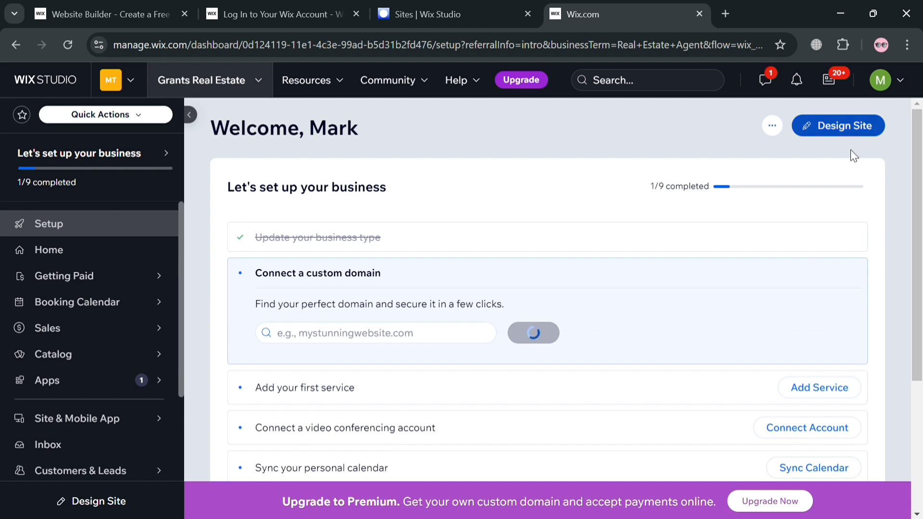
{"action": "scroll", "coordinate": [721, 394], "scroll_direction": "down", "scroll_amount": 3}
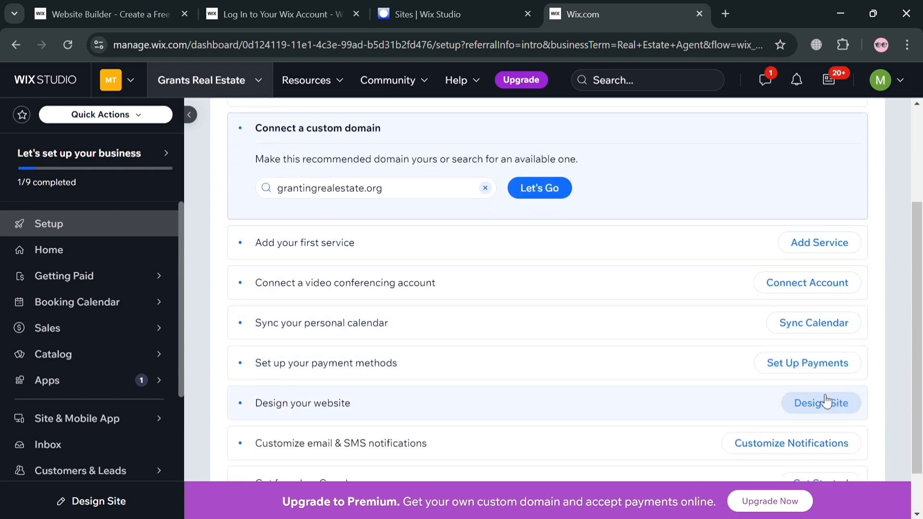
{"action": "scroll", "coordinate": [831, 412], "scroll_direction": "down", "scroll_amount": 2}
{"action": "scroll", "coordinate": [835, 429], "scroll_direction": "up", "scroll_amount": 4}
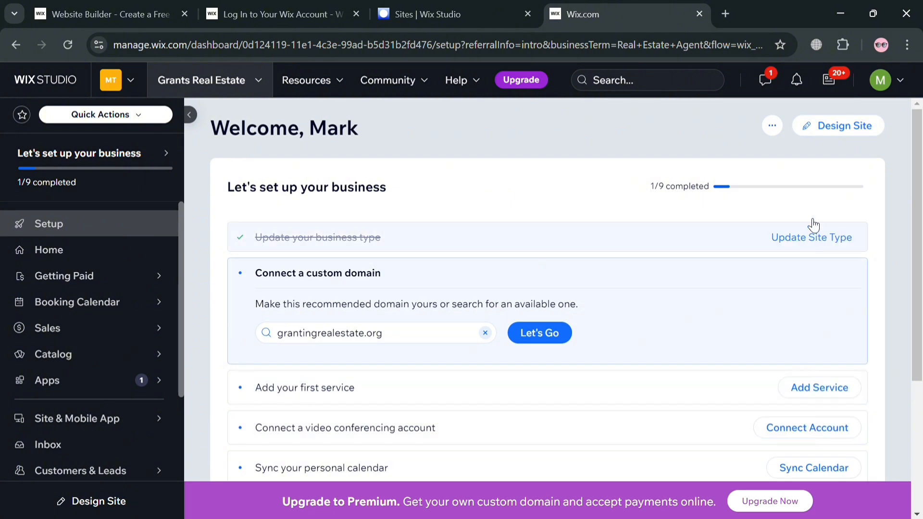
{"action": "left_click", "coordinate": [847, 139]}
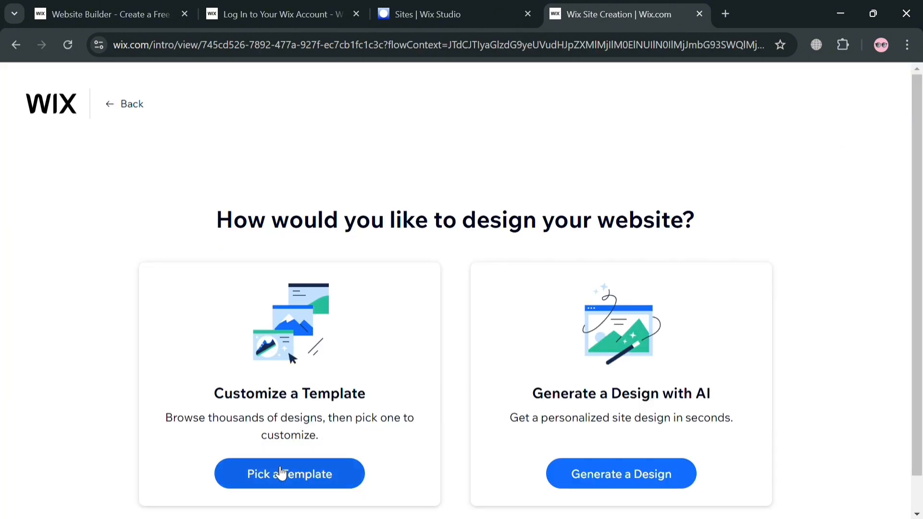
{"action": "left_click", "coordinate": [338, 481]}
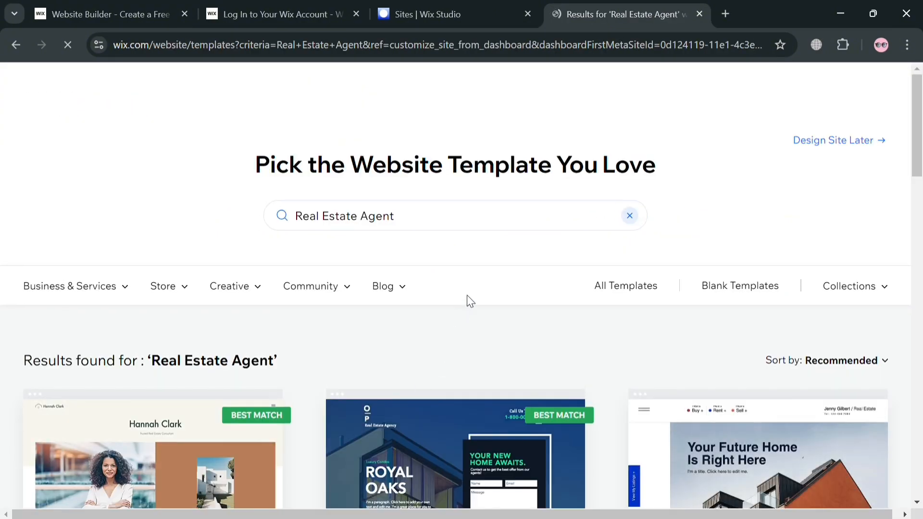
Open the Real Estate Firm template with the luxury villa headline for editing and dismiss the AI content dialog
{"action": "scroll", "coordinate": [474, 292], "scroll_direction": "down", "scroll_amount": 3}
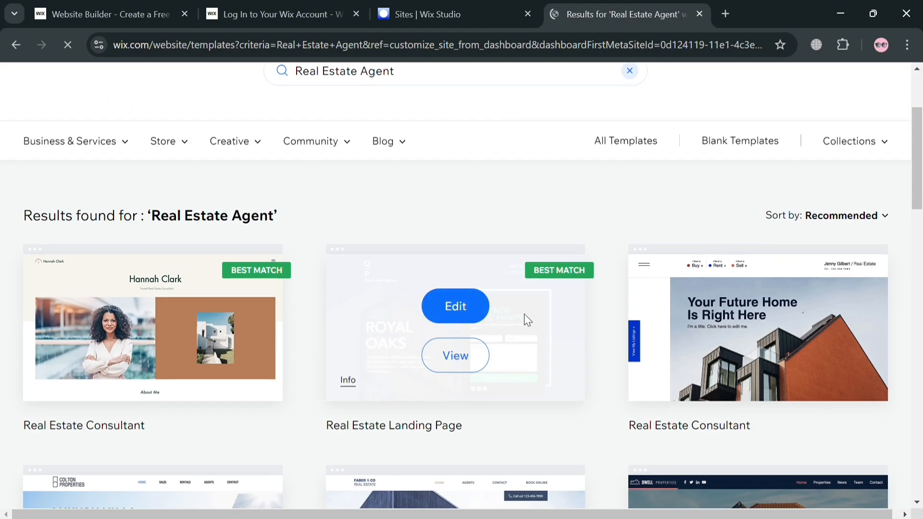
{"action": "scroll", "coordinate": [524, 314], "scroll_direction": "up", "scroll_amount": 3}
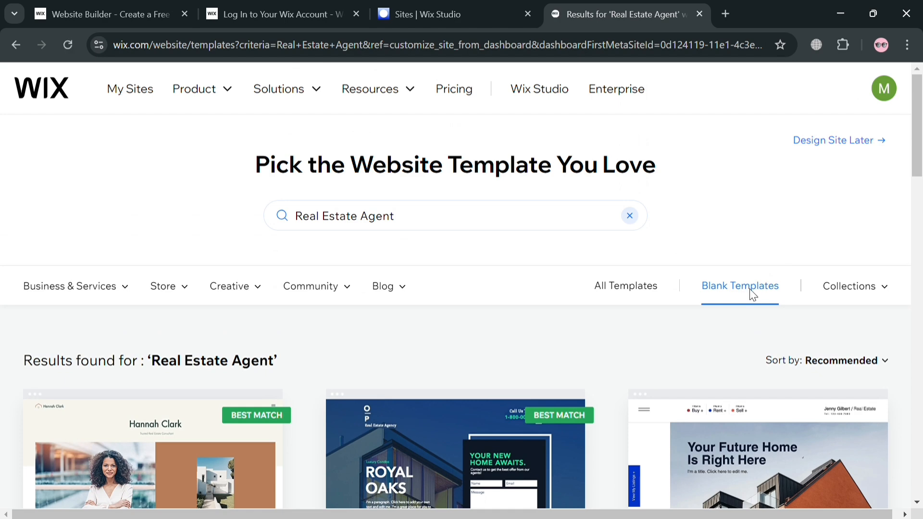
{"action": "scroll", "coordinate": [750, 294], "scroll_direction": "down", "scroll_amount": 3}
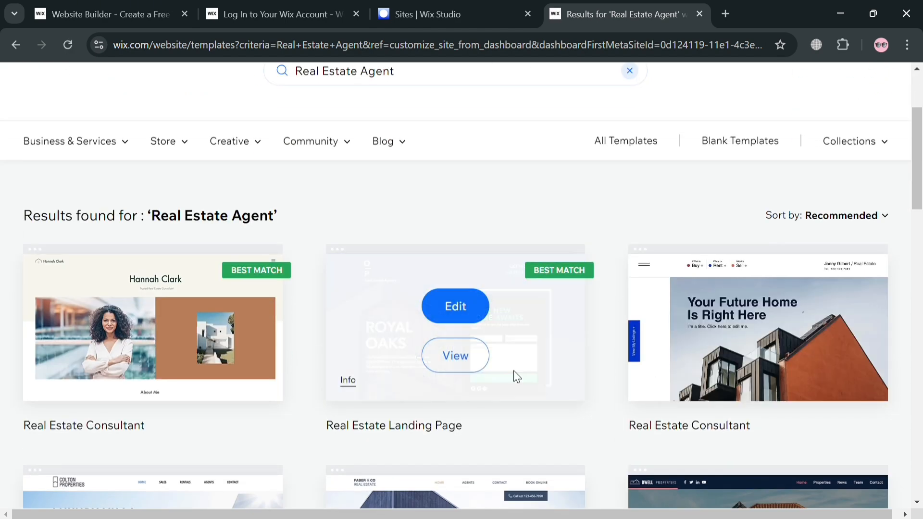
{"action": "scroll", "coordinate": [432, 400], "scroll_direction": "down", "scroll_amount": 5}
{"action": "mouse_move", "coordinate": [206, 352]}
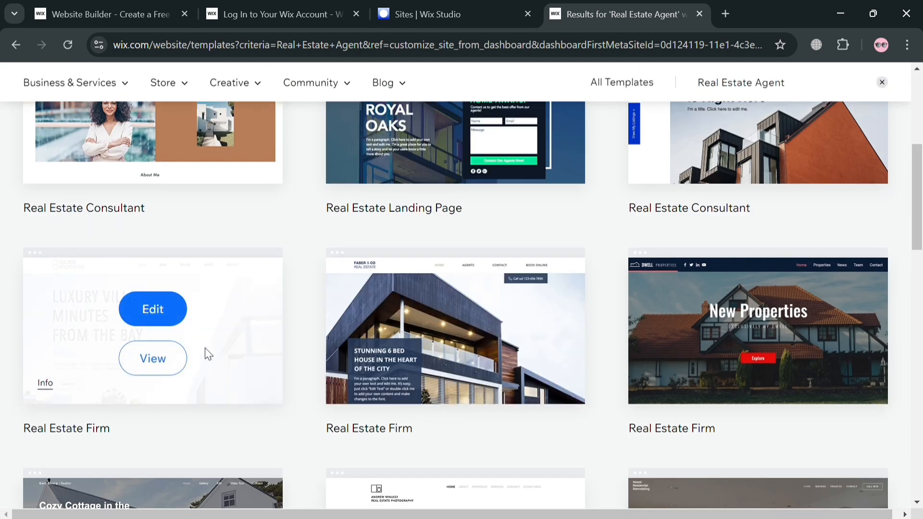
{"action": "left_click", "coordinate": [154, 315]}
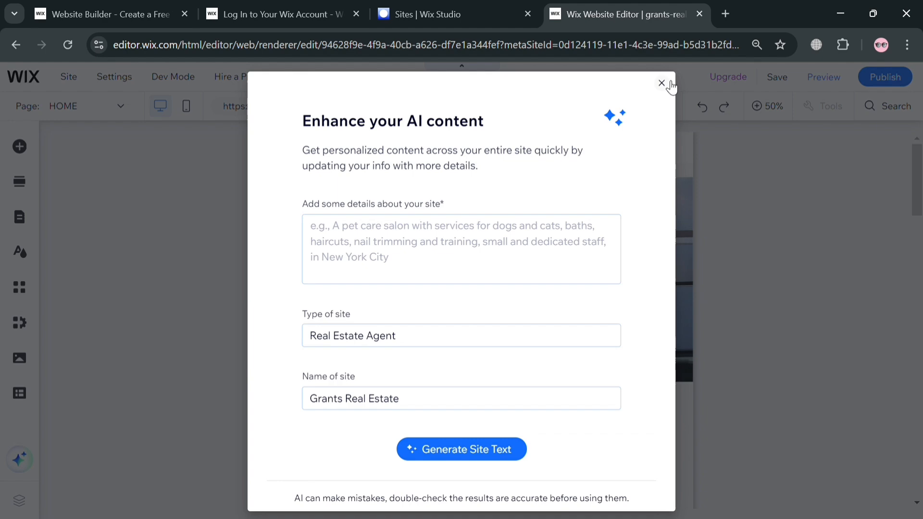
{"action": "left_click", "coordinate": [662, 84]}
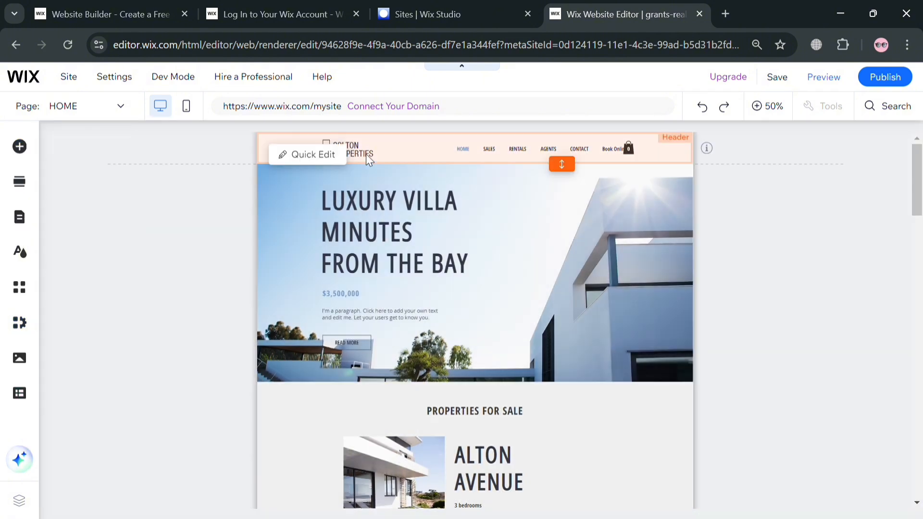
Replace the Welcome section's headline with "YOUR IDEAL HOME IS HERE"
{"action": "left_click", "coordinate": [597, 231]}
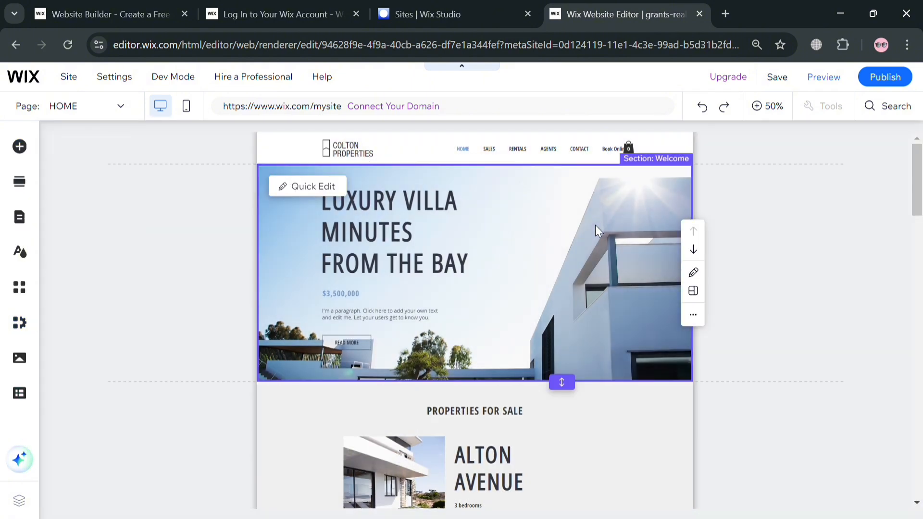
{"action": "double_click", "coordinate": [544, 241]}
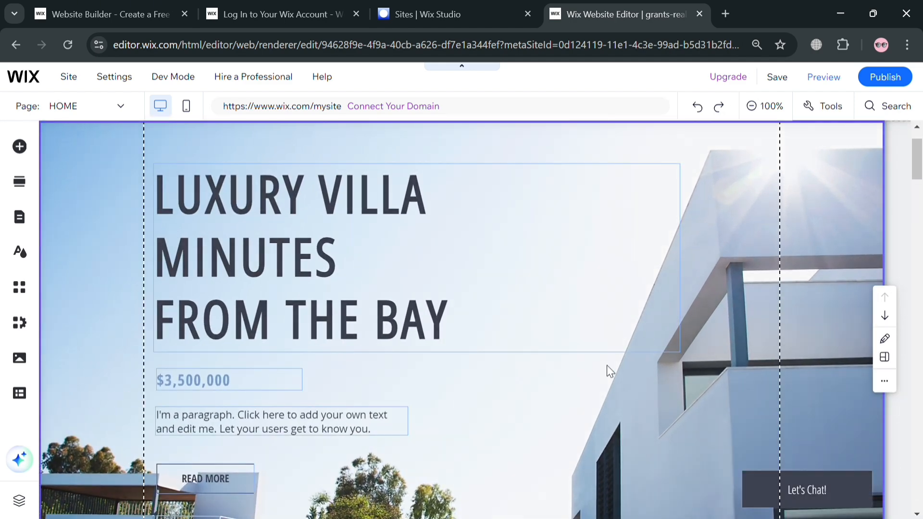
{"action": "left_click", "coordinate": [318, 193]}
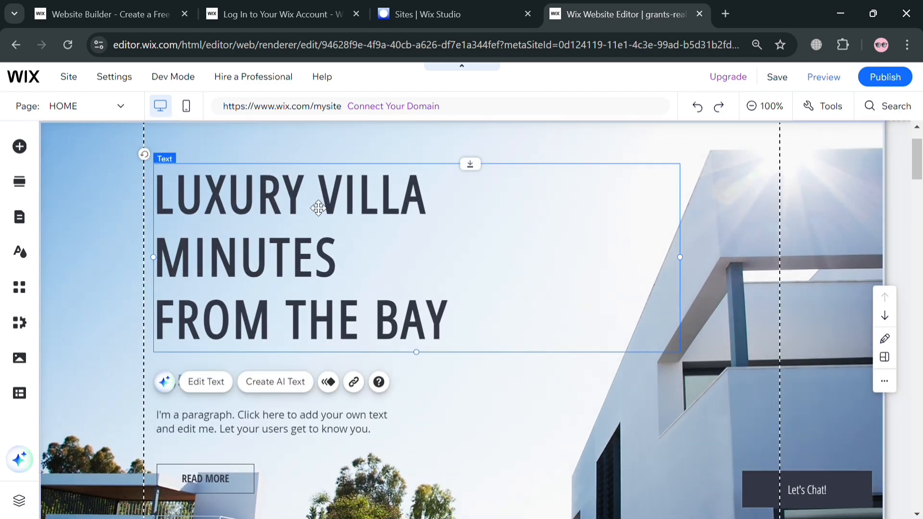
{"action": "double_click", "coordinate": [319, 206]}
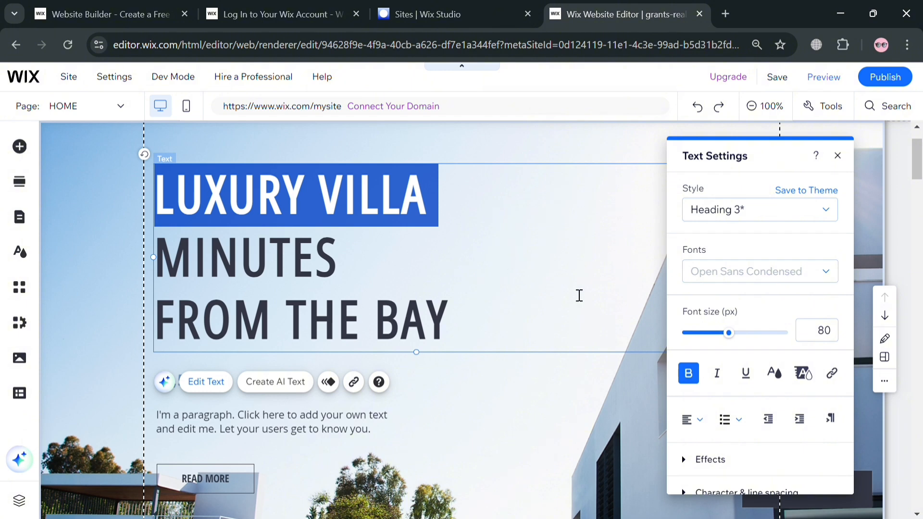
{"action": "left_click_drag", "start_coordinate": [500, 308], "coordinate": [167, 184]}
{"action": "type", "text": "y"}
{"action": "key", "text": "BackSpace"}
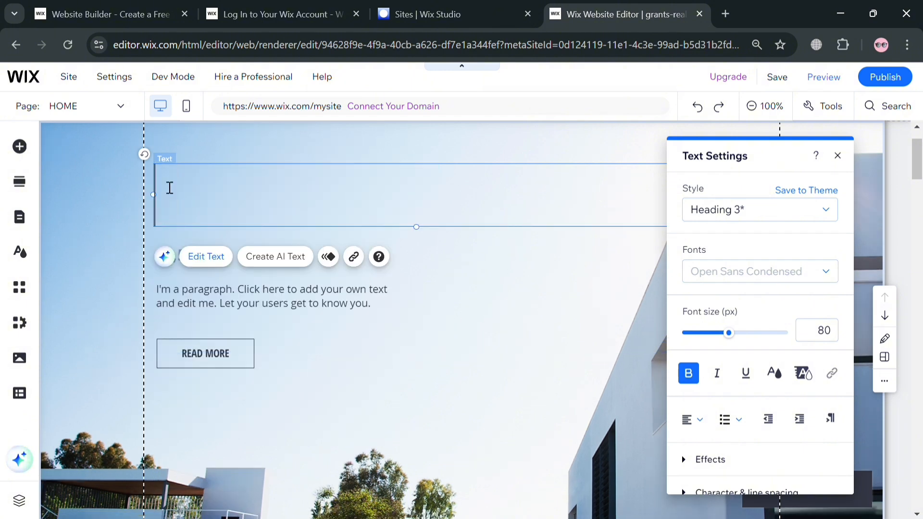
{"action": "type", "text": "YOUR IDEAL HOME "}
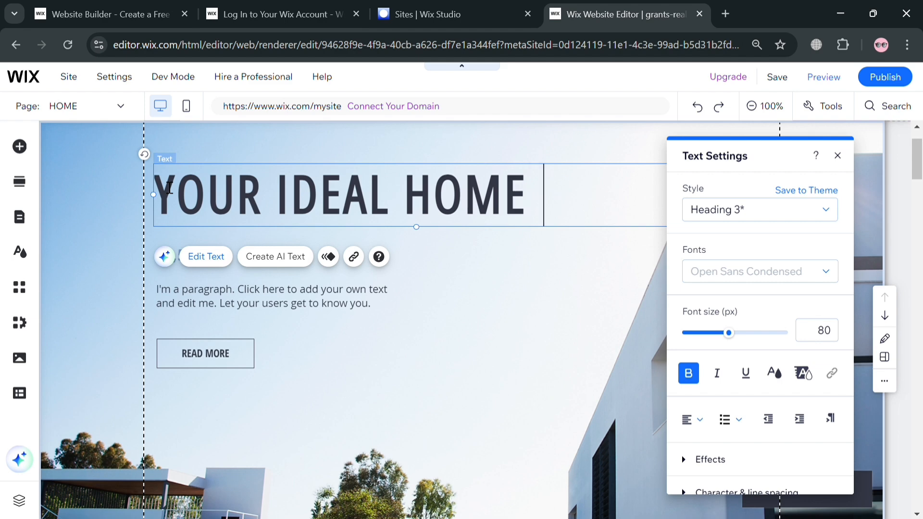
{"action": "type", "text": "IS HERE"}
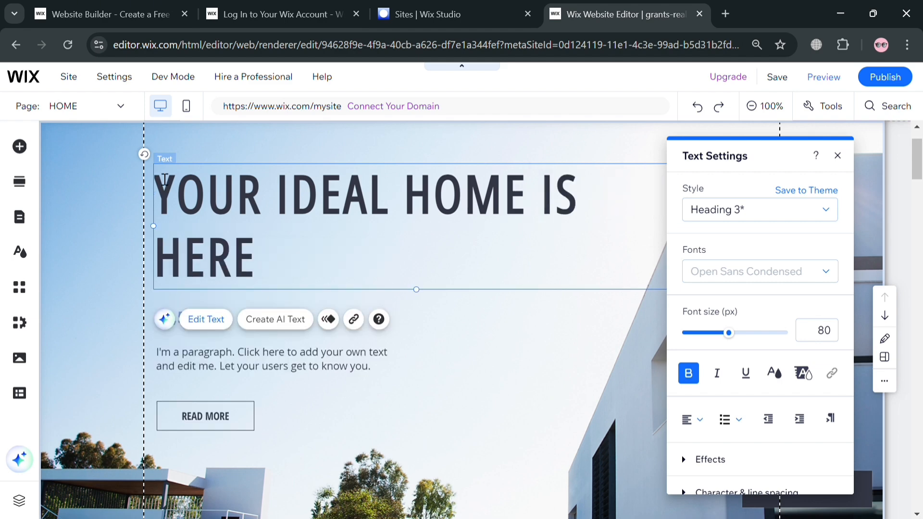
{"action": "left_click", "coordinate": [558, 431]}
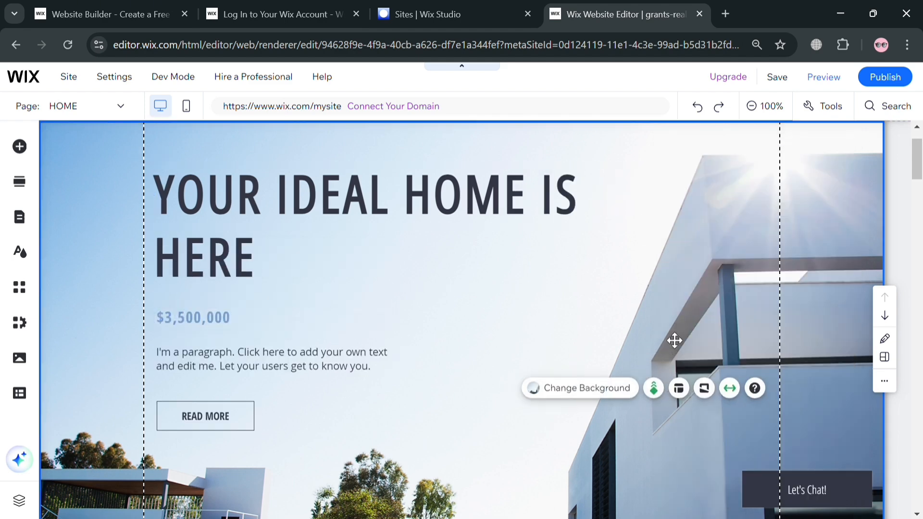
Change the site name in the page header to "GRANTS PROPERTIES"
{"action": "scroll", "coordinate": [673, 340], "scroll_direction": "up", "scroll_amount": 1}
{"action": "left_click", "coordinate": [235, 164]}
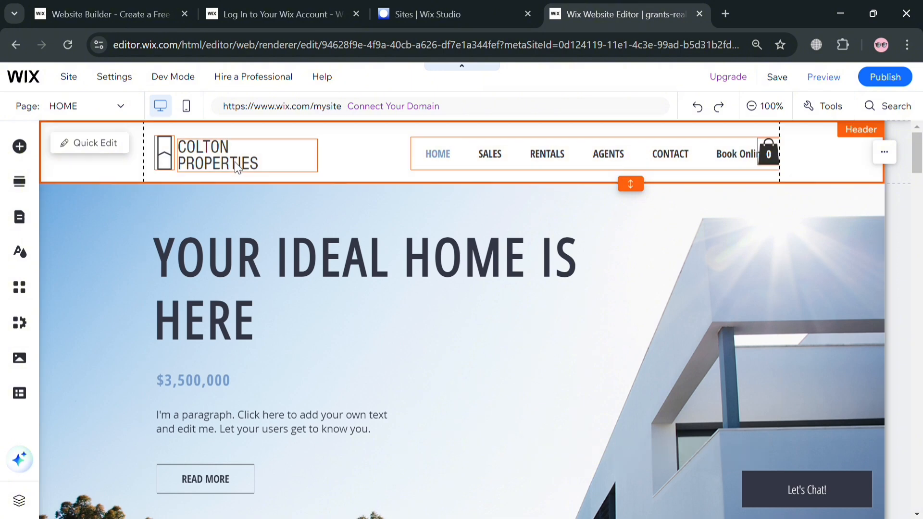
{"action": "double_click", "coordinate": [235, 164]}
{"action": "type", "text": "GRANTS"}
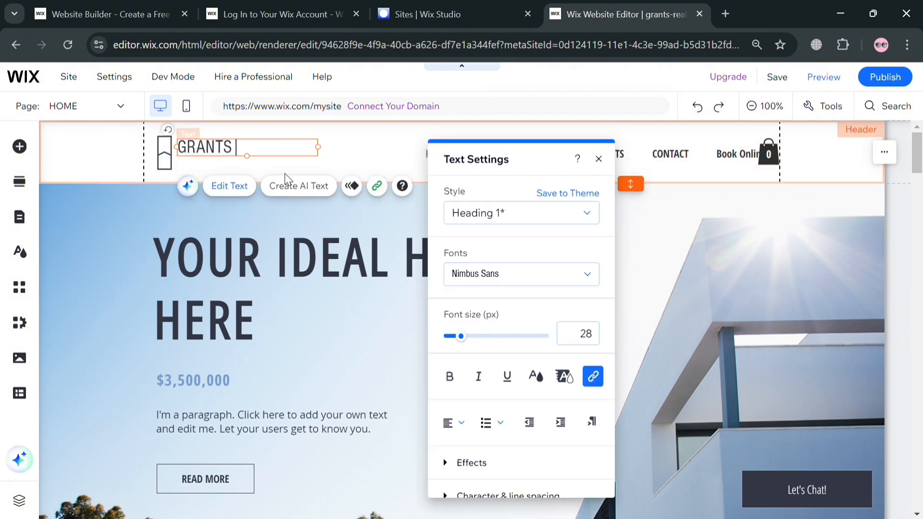
{"action": "type", "text": " PROPERTIES"}
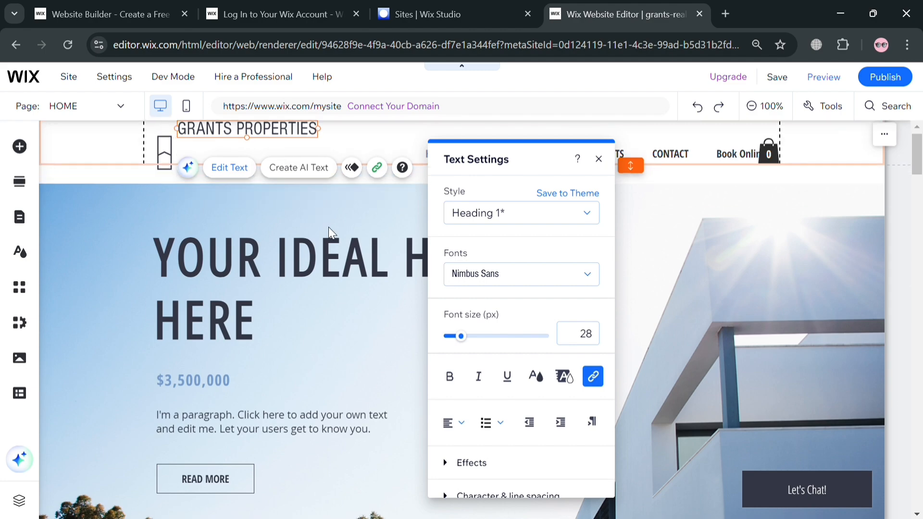
{"action": "scroll", "coordinate": [390, 358], "scroll_direction": "down", "scroll_amount": 2}
{"action": "left_click", "coordinate": [389, 353]}
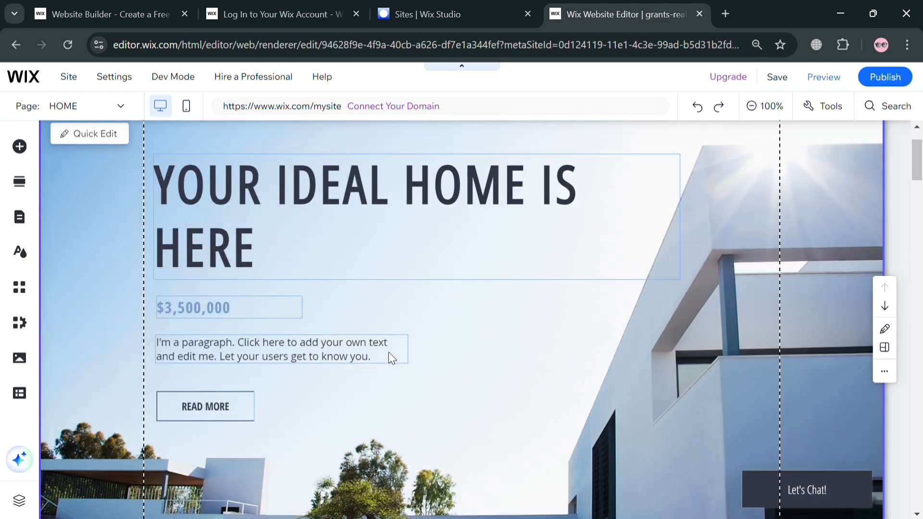
Start replacing the Welcome strip's background image and search the Wix media library for "HOME"
{"action": "scroll", "coordinate": [389, 352], "scroll_direction": "up", "scroll_amount": 1}
{"action": "scroll", "coordinate": [384, 395], "scroll_direction": "down", "scroll_amount": 7}
{"action": "scroll", "coordinate": [563, 347], "scroll_direction": "up", "scroll_amount": 10}
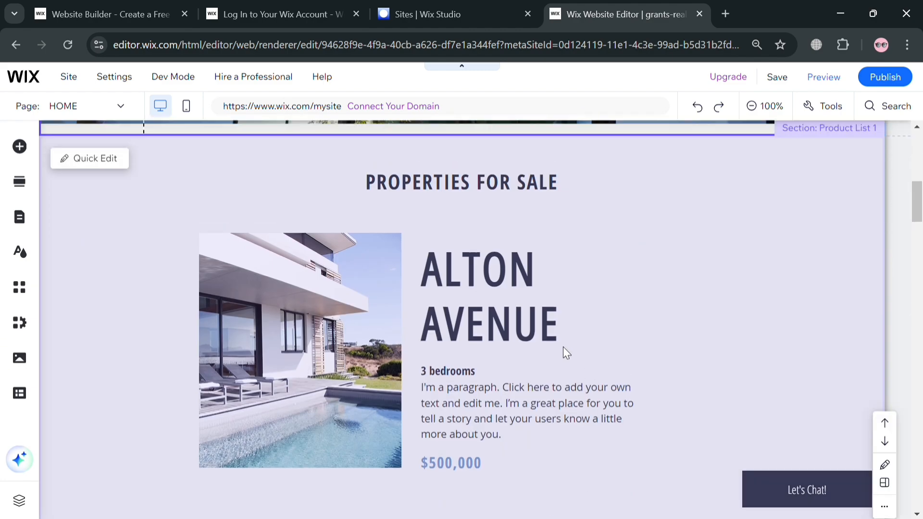
{"action": "left_click", "coordinate": [853, 265]}
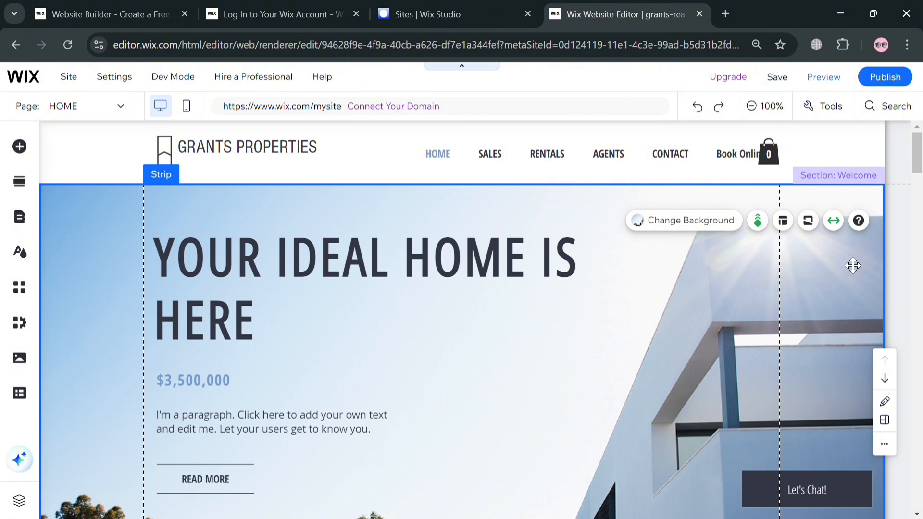
{"action": "left_click", "coordinate": [697, 232]}
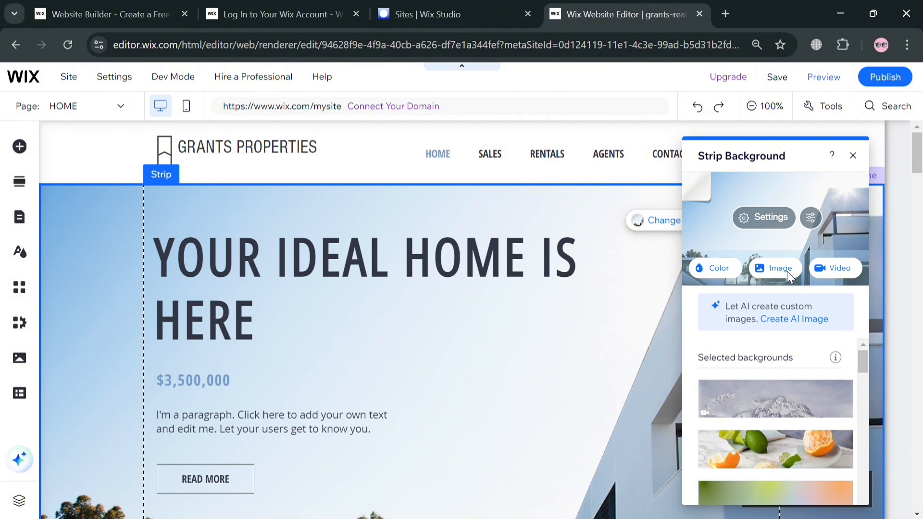
{"action": "left_click", "coordinate": [789, 278]}
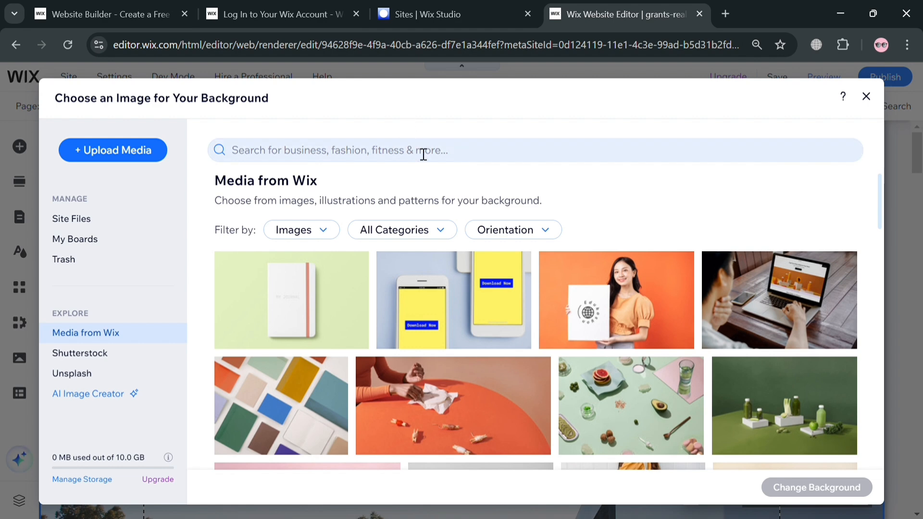
{"action": "left_click", "coordinate": [424, 154]}
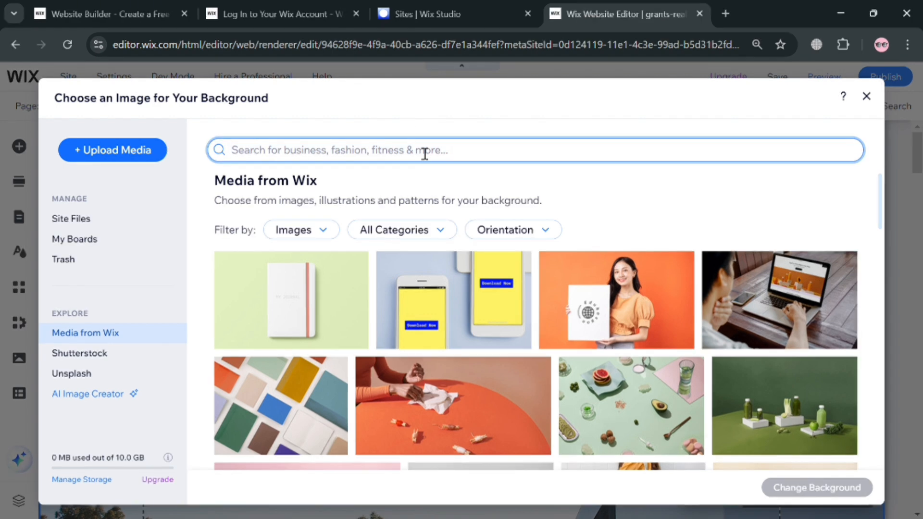
{"action": "type", "text": "H"}
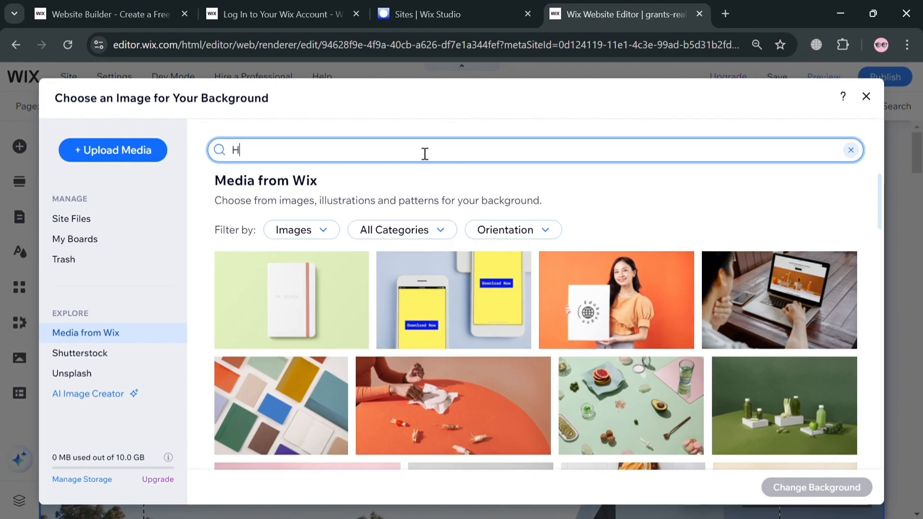
{"action": "type", "text": "OME"}
{"action": "key", "text": "Return"}
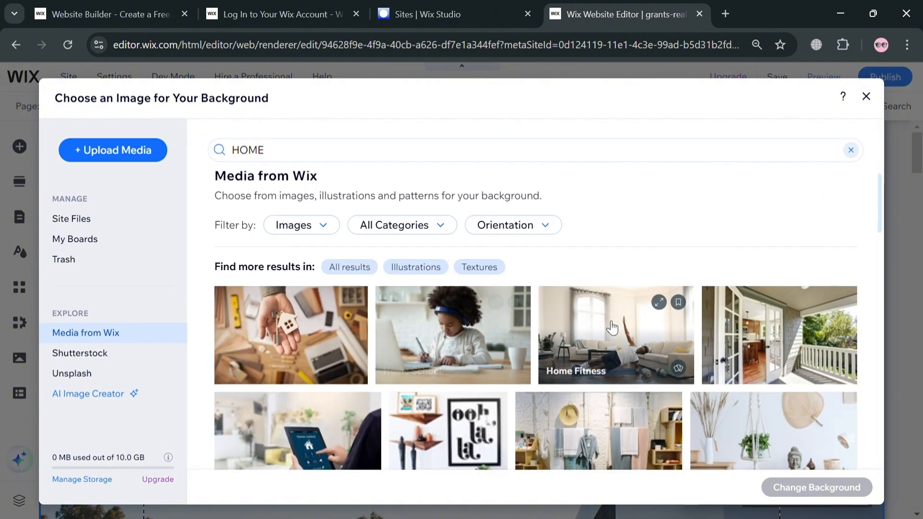
Apply the "Residential Homes" photo as the Welcome strip's background and close the background settings
{"action": "scroll", "coordinate": [612, 328], "scroll_direction": "down", "scroll_amount": 10}
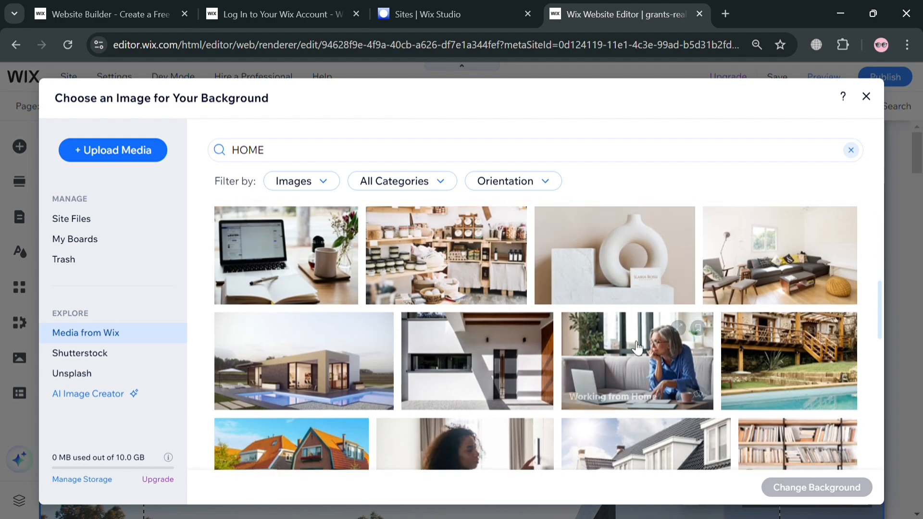
{"action": "scroll", "coordinate": [702, 368], "scroll_direction": "down", "scroll_amount": 5}
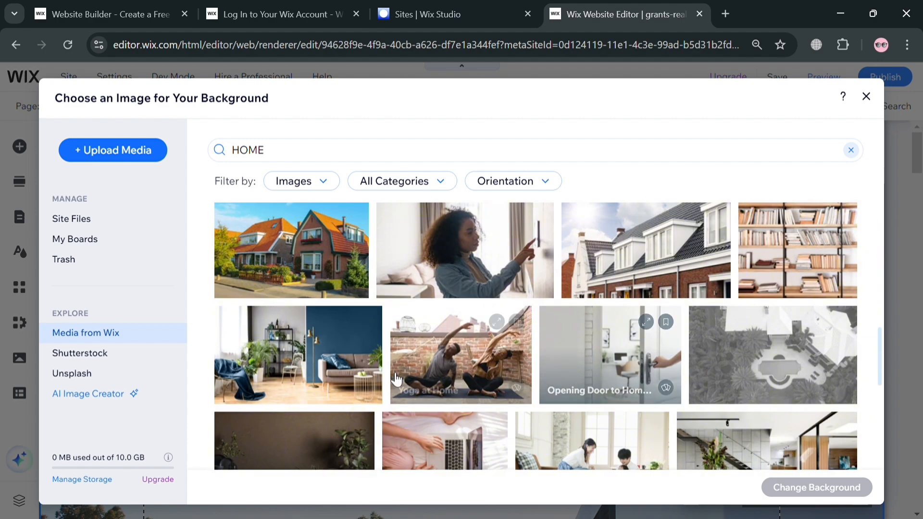
{"action": "left_click", "coordinate": [673, 237]}
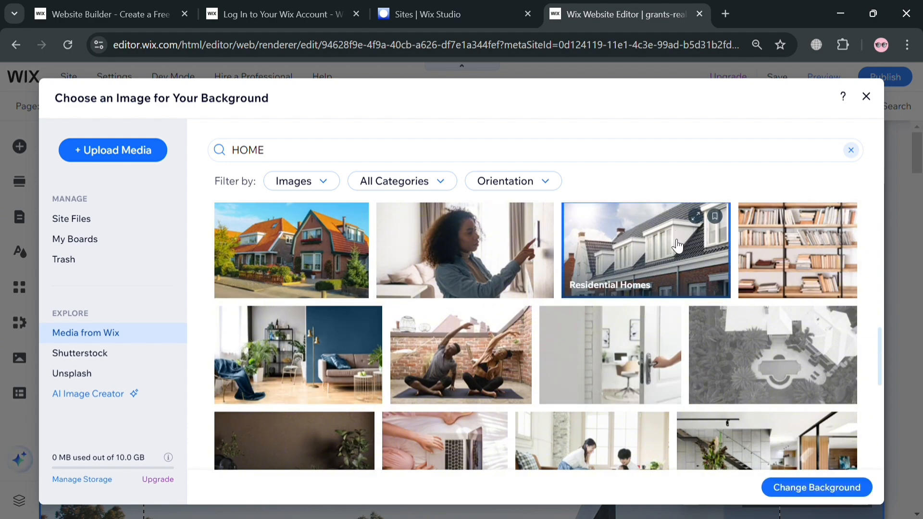
{"action": "left_click", "coordinate": [825, 492]}
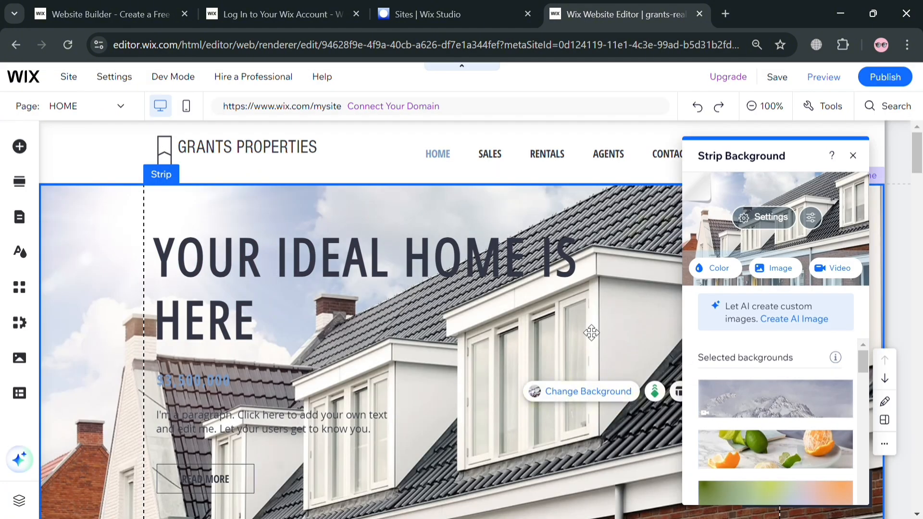
{"action": "left_click", "coordinate": [853, 155]}
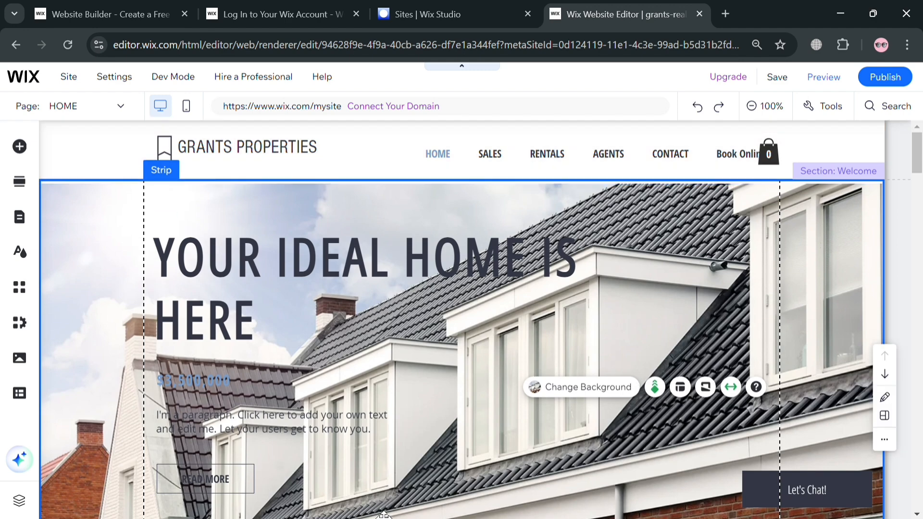
{"action": "scroll", "coordinate": [481, 401], "scroll_direction": "down", "scroll_amount": 15}
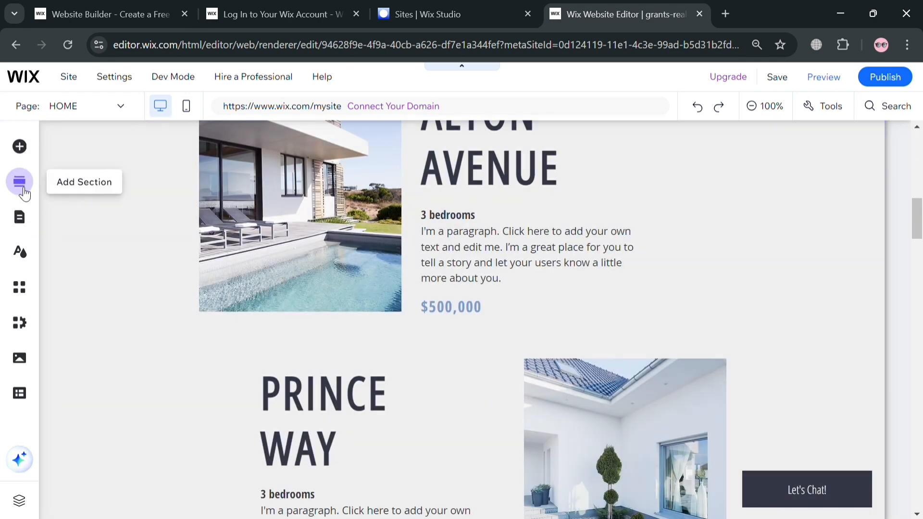
{"action": "left_click", "coordinate": [20, 147]}
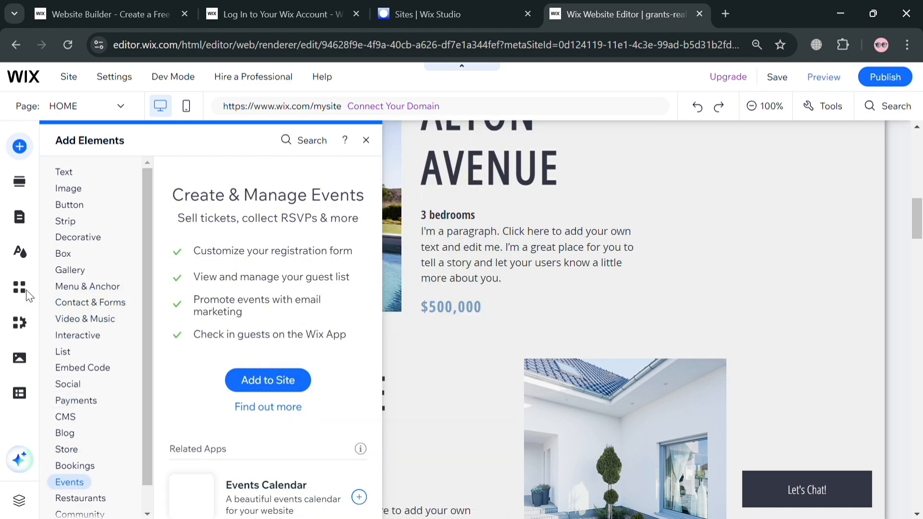
{"action": "left_click", "coordinate": [28, 188]}
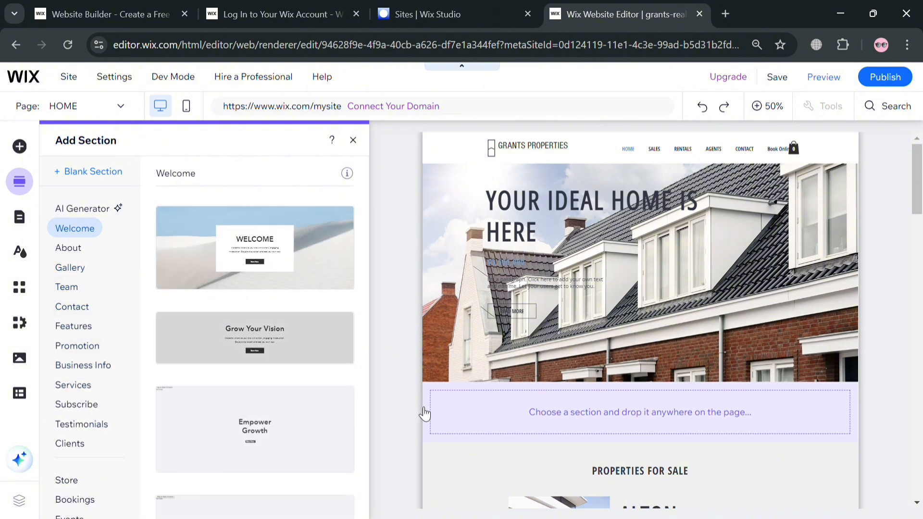
{"action": "scroll", "coordinate": [582, 362], "scroll_direction": "down", "scroll_amount": 5}
{"action": "scroll", "coordinate": [581, 361], "scroll_direction": "down", "scroll_amount": 5}
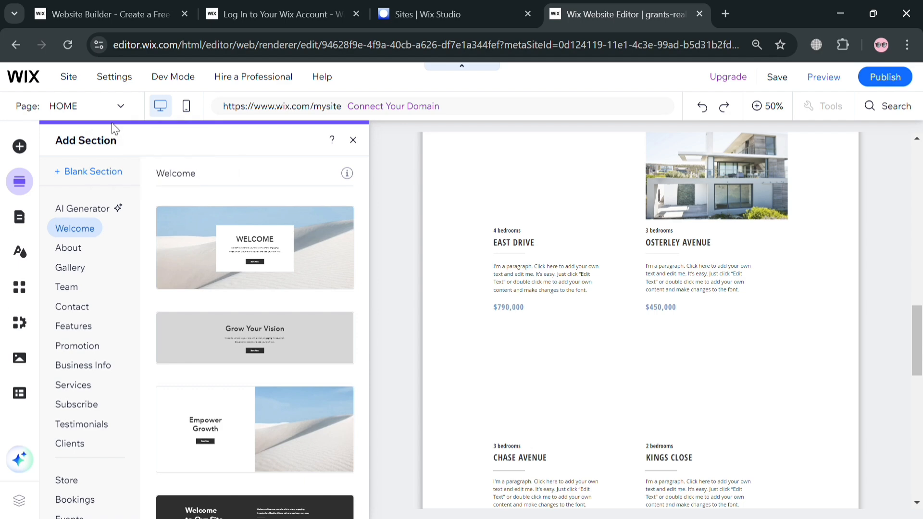
Switch to the RENTALS page and inspect the Chase Avenue listing's gallery, title and description elements
{"action": "left_click", "coordinate": [119, 108]}
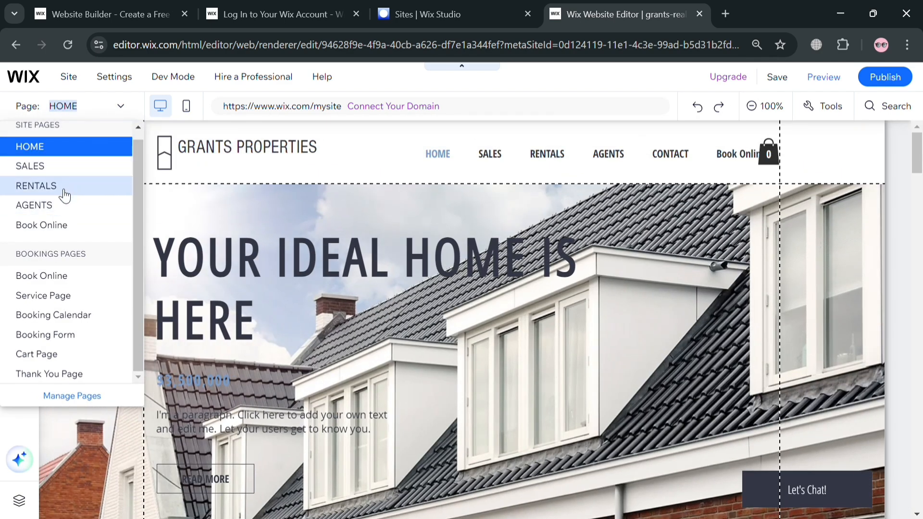
{"action": "left_click", "coordinate": [65, 195]}
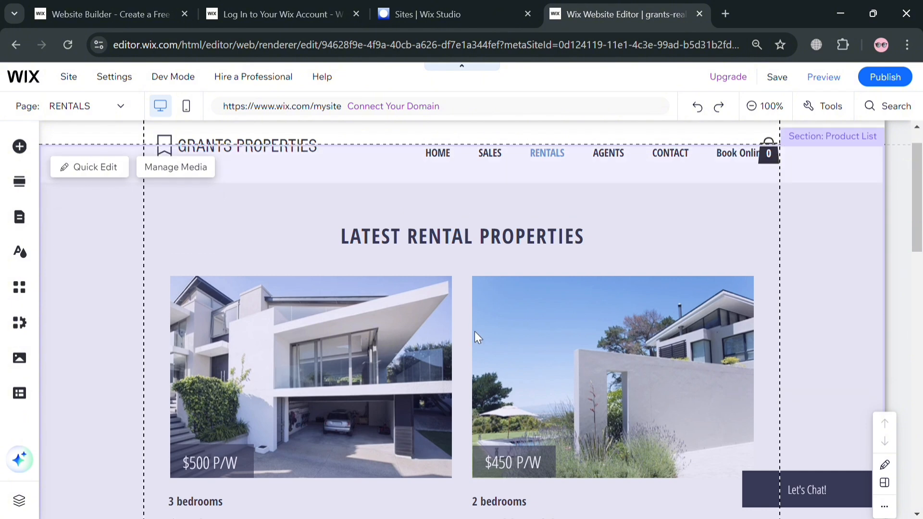
{"action": "scroll", "coordinate": [476, 332], "scroll_direction": "down", "scroll_amount": 3}
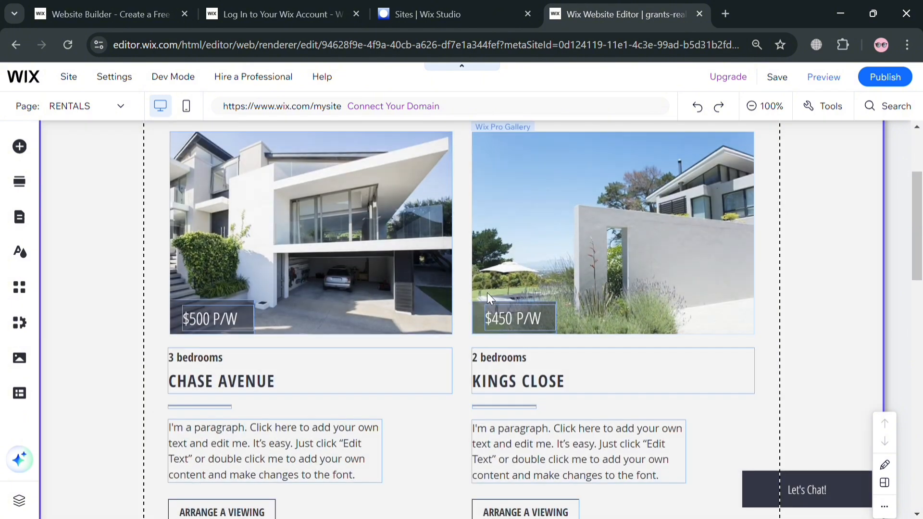
{"action": "left_click", "coordinate": [354, 315]}
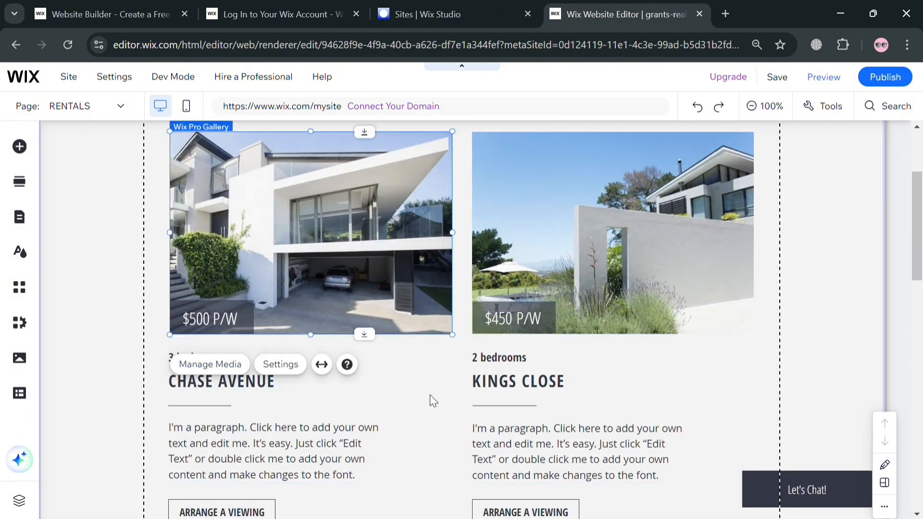
{"action": "left_click", "coordinate": [238, 382]}
{"action": "scroll", "coordinate": [294, 441], "scroll_direction": "down", "scroll_amount": 1}
{"action": "scroll", "coordinate": [294, 441], "scroll_direction": "down", "scroll_amount": 3}
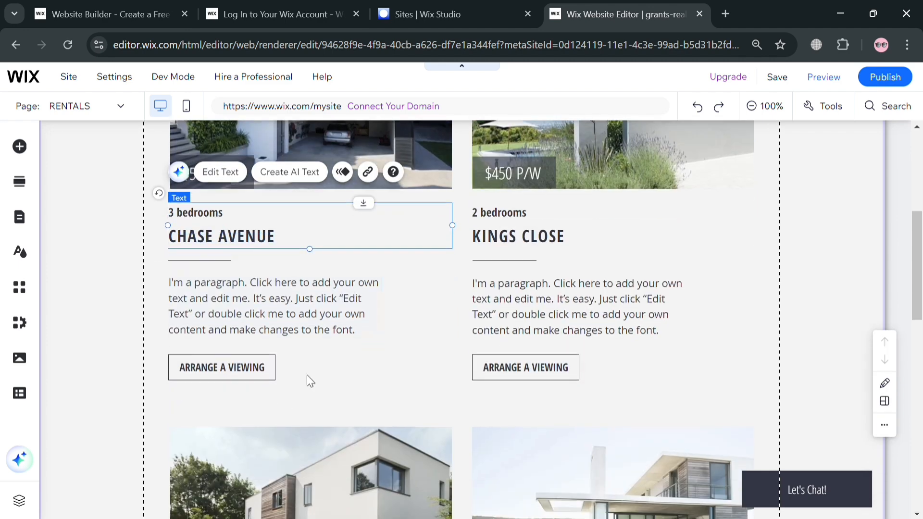
{"action": "left_click", "coordinate": [333, 318]}
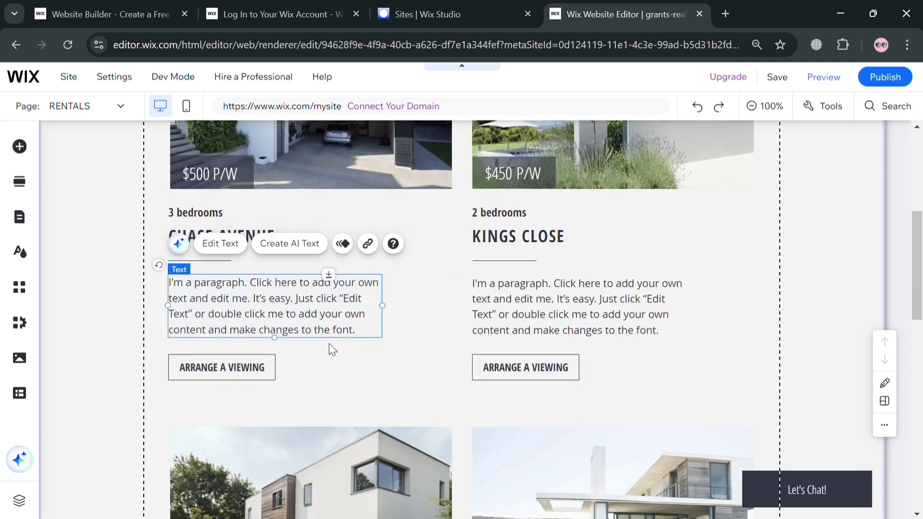
Check the link settings of the Chase Avenue listing's ARRANGE A VIEWING button, then look over the rest of the page down to the footer
{"action": "left_click", "coordinate": [243, 374]}
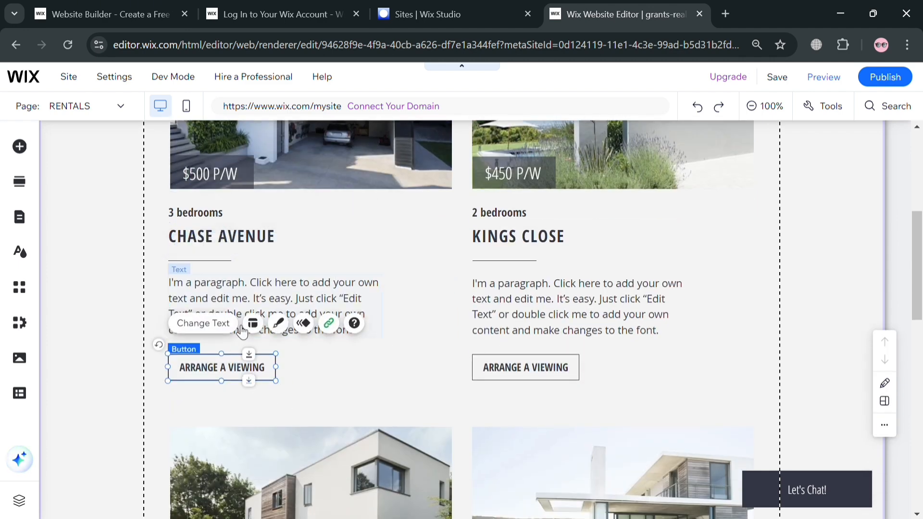
{"action": "left_click", "coordinate": [337, 326]}
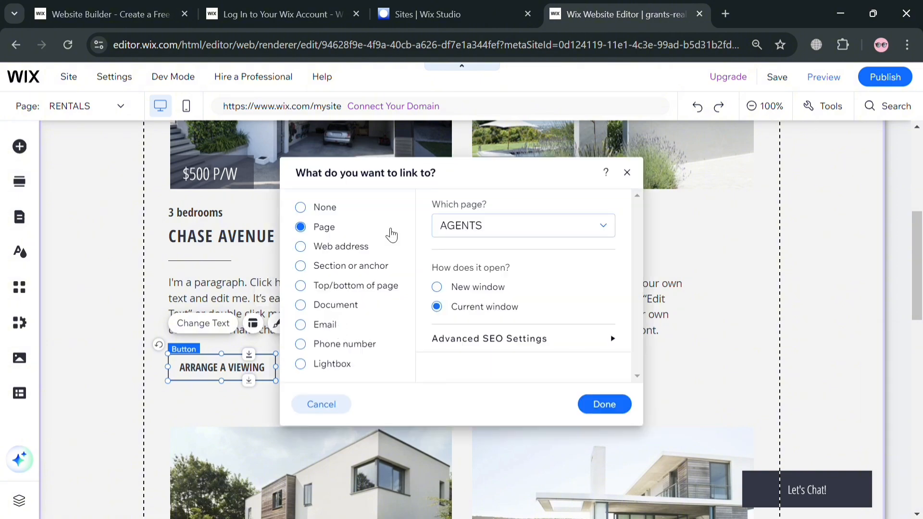
{"action": "left_click", "coordinate": [605, 404]}
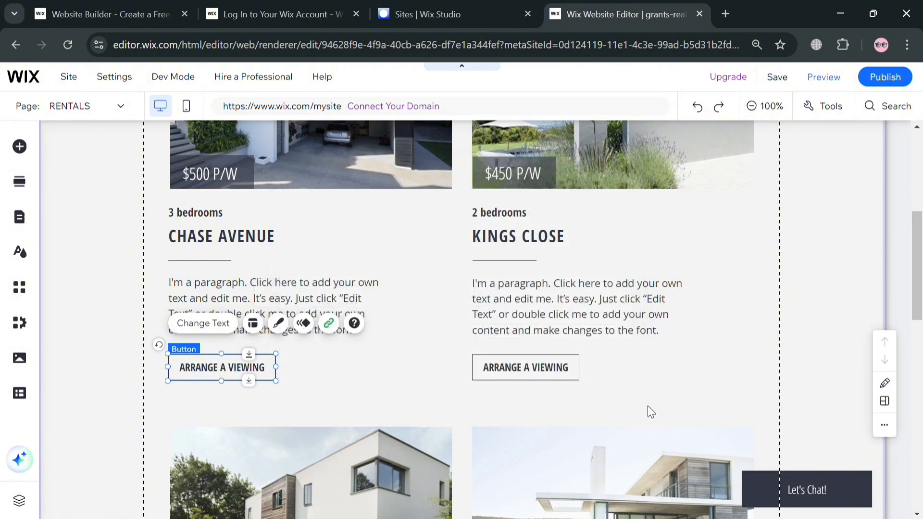
{"action": "scroll", "coordinate": [507, 364], "scroll_direction": "down", "scroll_amount": 15}
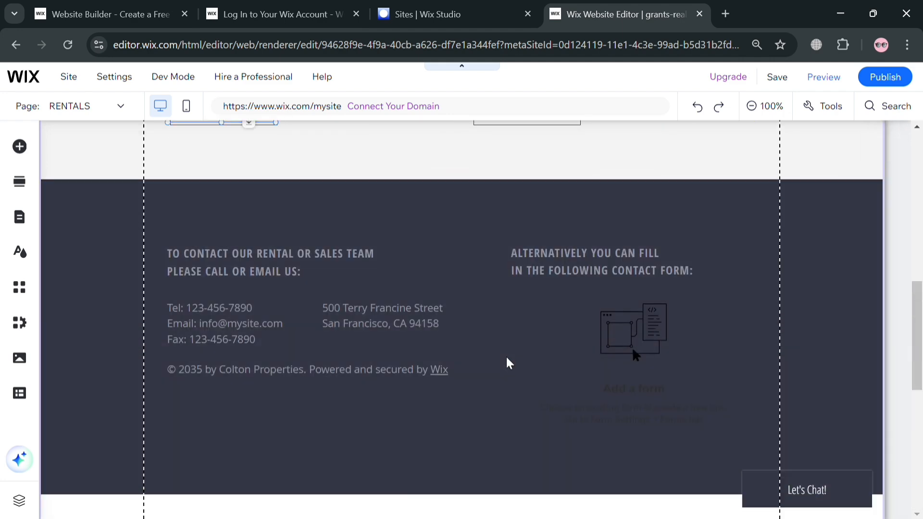
{"action": "scroll", "coordinate": [505, 356], "scroll_direction": "up", "scroll_amount": 12}
{"action": "scroll", "coordinate": [504, 352], "scroll_direction": "up", "scroll_amount": 5}
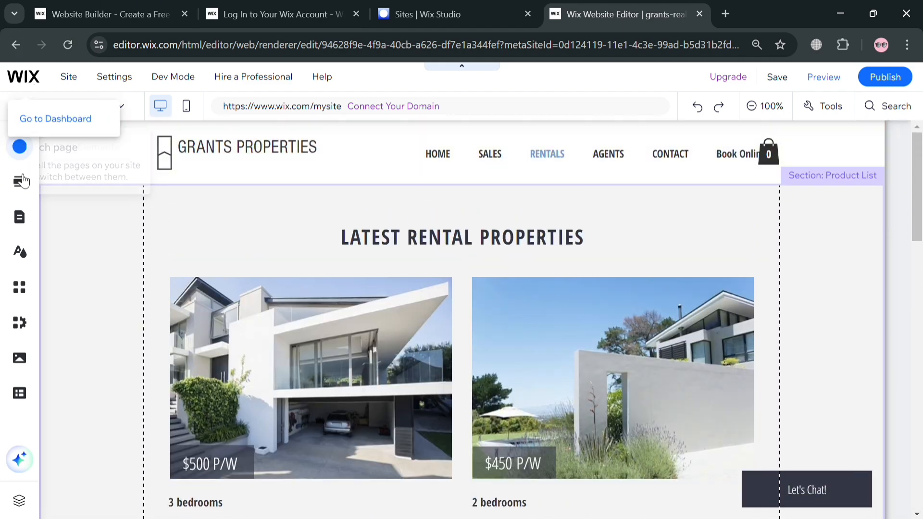
Search the Wix App Market for "REAL ESTATE" and examine the ShareiiiT Real Estate app's overview, reviews and preview images
{"action": "left_click", "coordinate": [24, 294]}
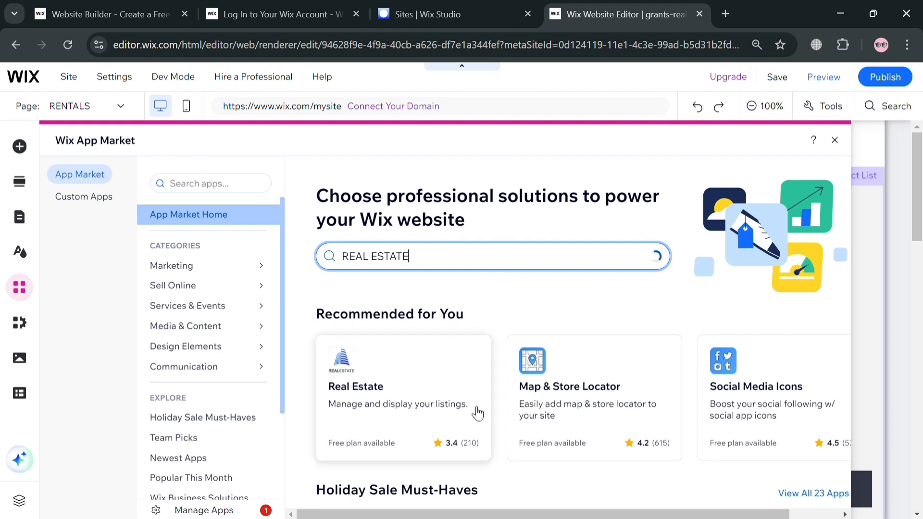
{"action": "left_click", "coordinate": [439, 391]}
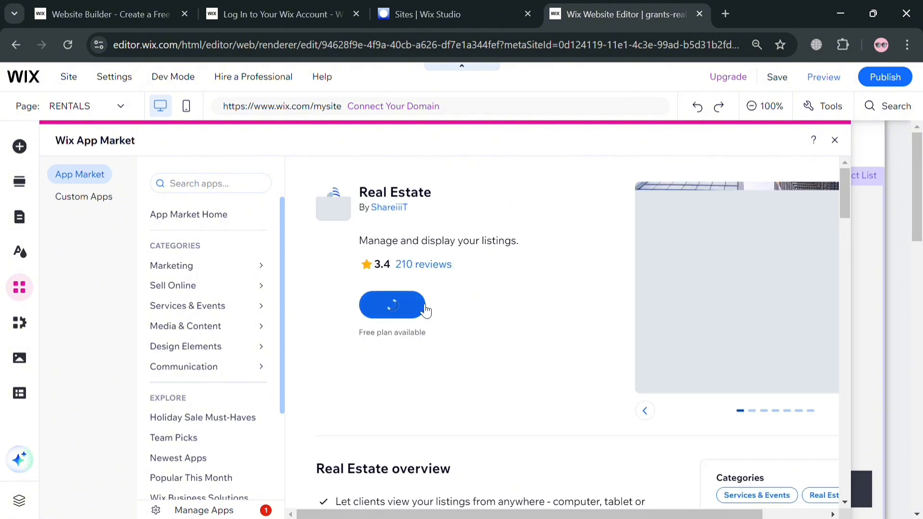
{"action": "scroll", "coordinate": [427, 323], "scroll_direction": "down", "scroll_amount": 5}
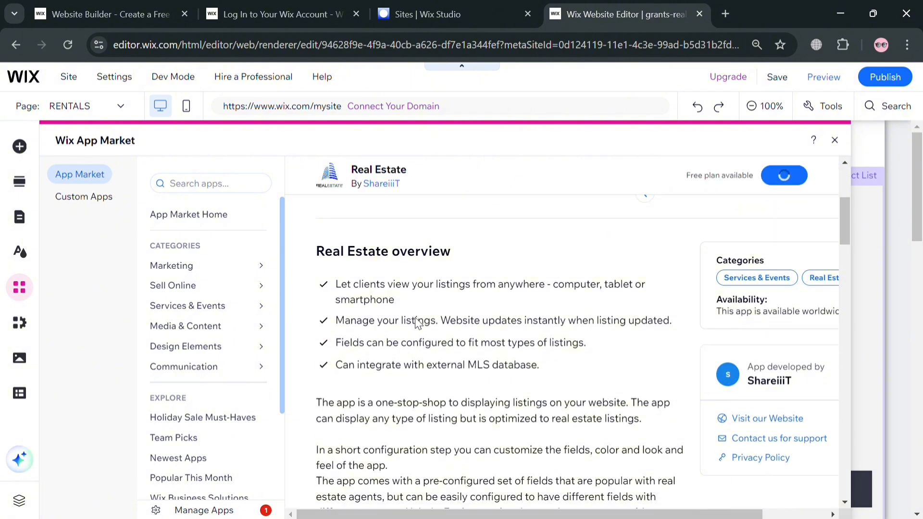
{"action": "scroll", "coordinate": [635, 290], "scroll_direction": "down", "scroll_amount": 2}
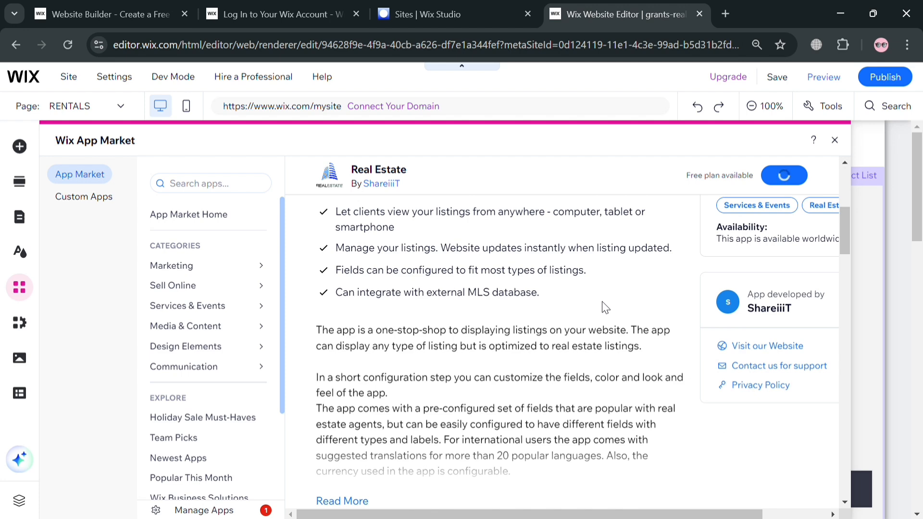
{"action": "scroll", "coordinate": [565, 264], "scroll_direction": "down", "scroll_amount": 12}
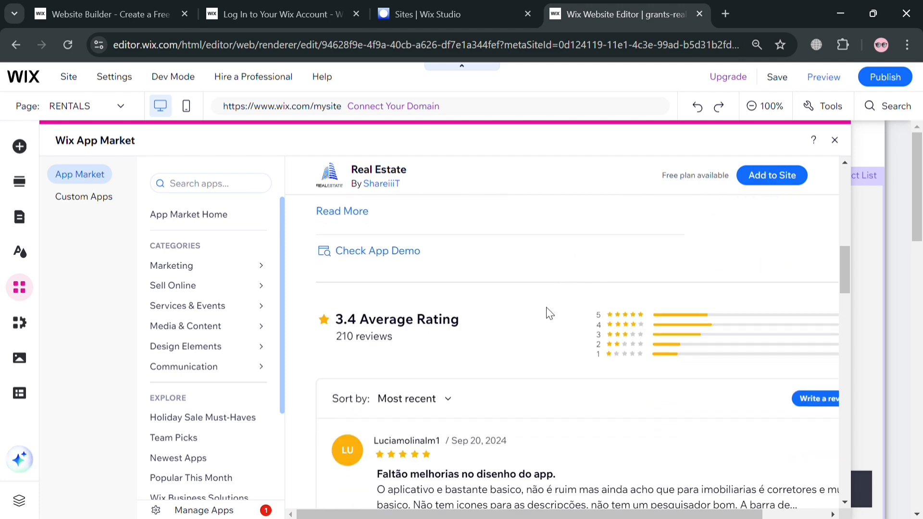
{"action": "scroll", "coordinate": [632, 412], "scroll_direction": "down", "scroll_amount": 3}
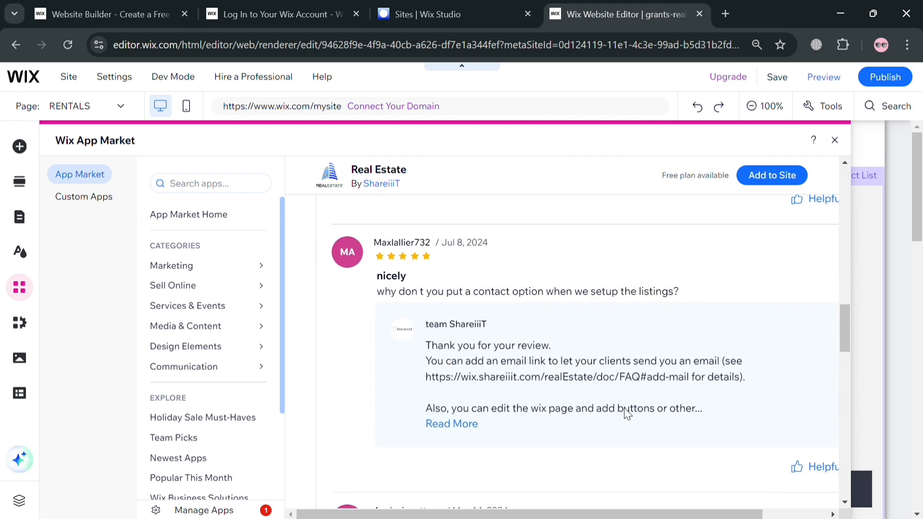
{"action": "scroll", "coordinate": [670, 380], "scroll_direction": "up", "scroll_amount": 15}
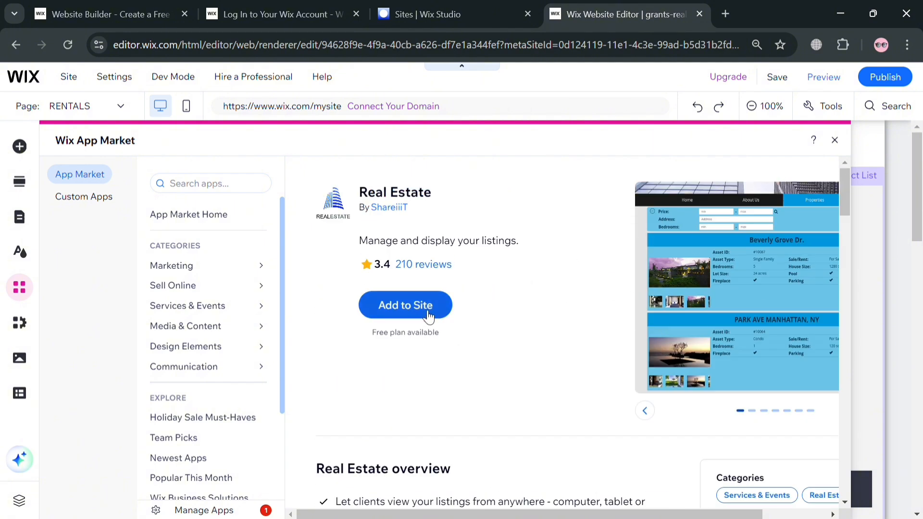
{"action": "left_click", "coordinate": [645, 411]}
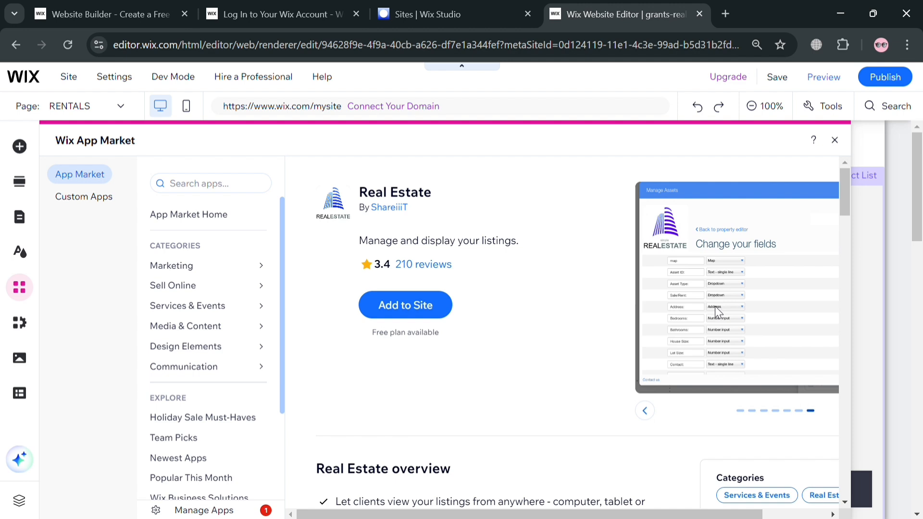
View the previous preview image of the ShareiiiT Real Estate app and close the App Market
{"action": "left_click", "coordinate": [645, 411]}
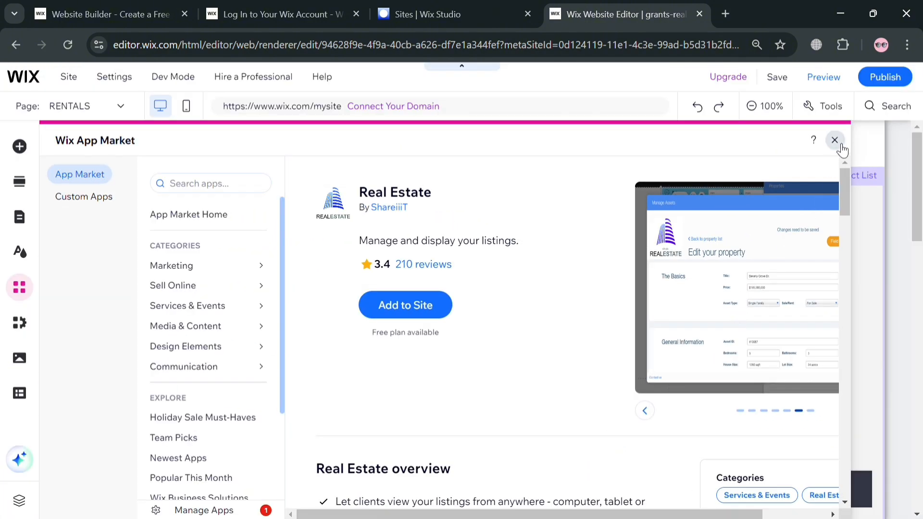
{"action": "left_click", "coordinate": [841, 147]}
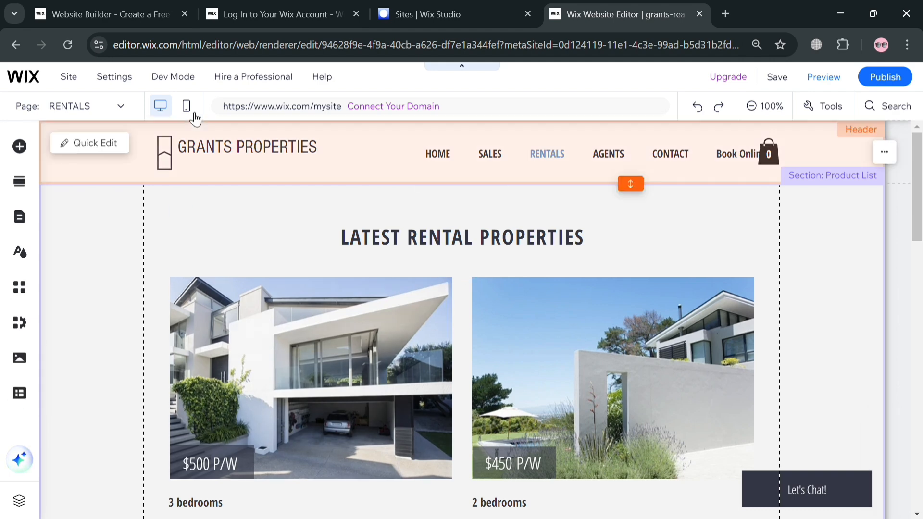
Open the Book Online bookings page to view its services, and return to the HOME page
{"action": "left_click", "coordinate": [121, 106]}
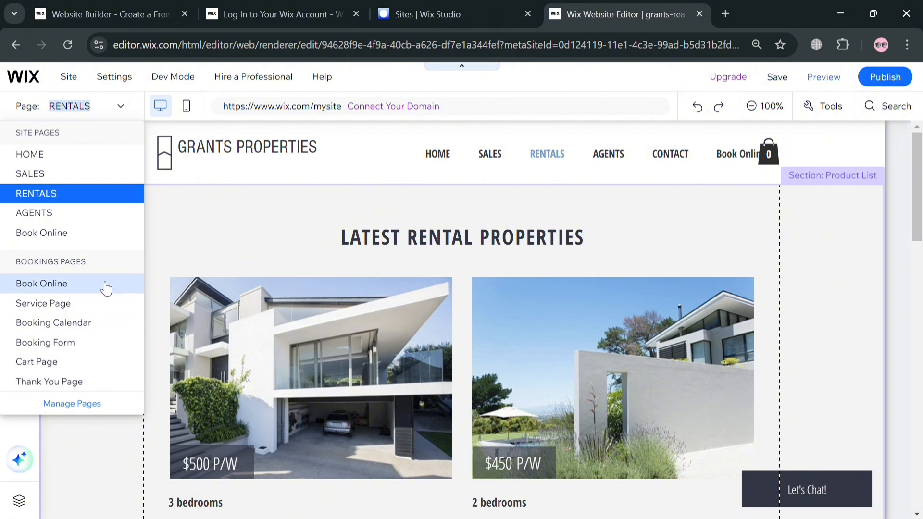
{"action": "left_click", "coordinate": [88, 283]}
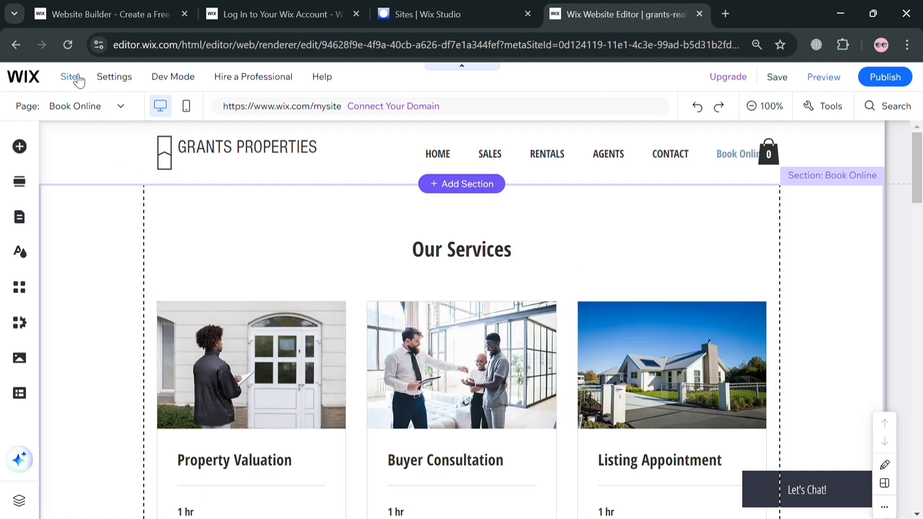
{"action": "scroll", "coordinate": [658, 275], "scroll_direction": "down", "scroll_amount": 1}
{"action": "left_click", "coordinate": [89, 153]}
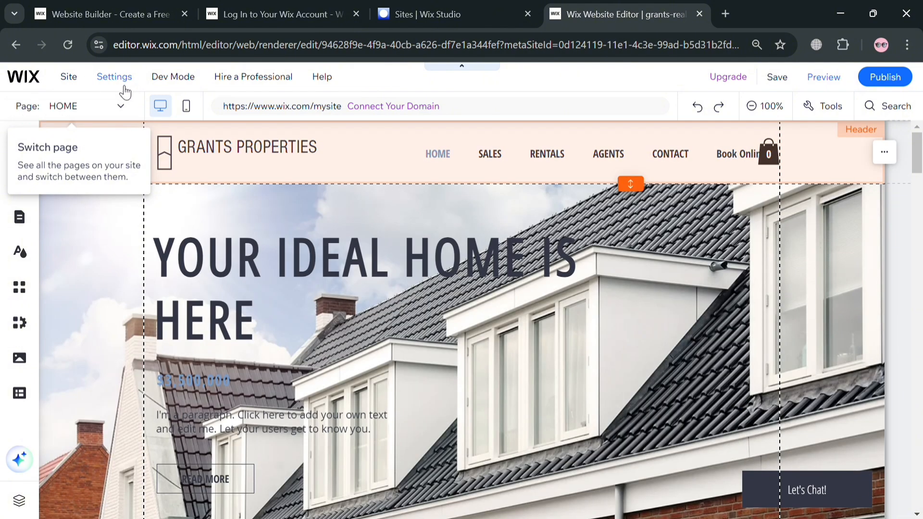
Open the Grants Real Estate dashboard from the editor and go to the Getting Paid setup page
{"action": "left_click", "coordinate": [68, 79]}
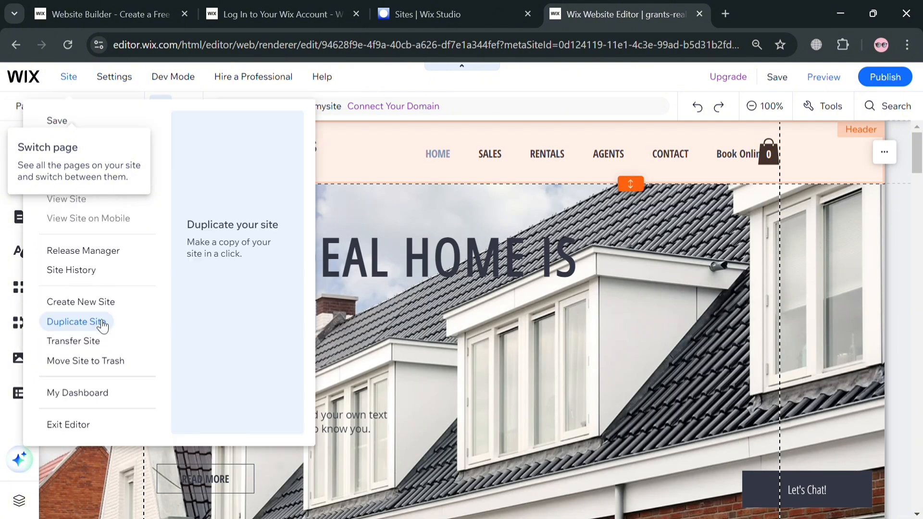
{"action": "left_click", "coordinate": [99, 401]}
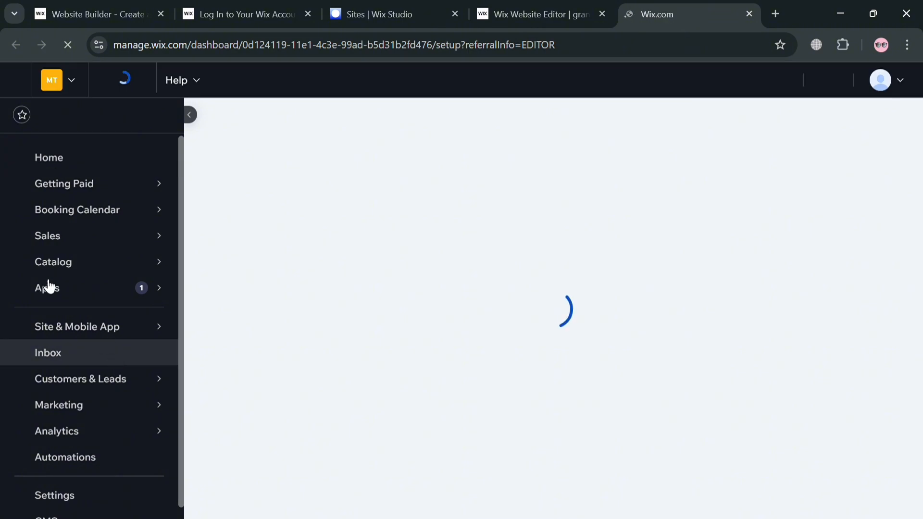
{"action": "mouse_move", "coordinate": [102, 216]}
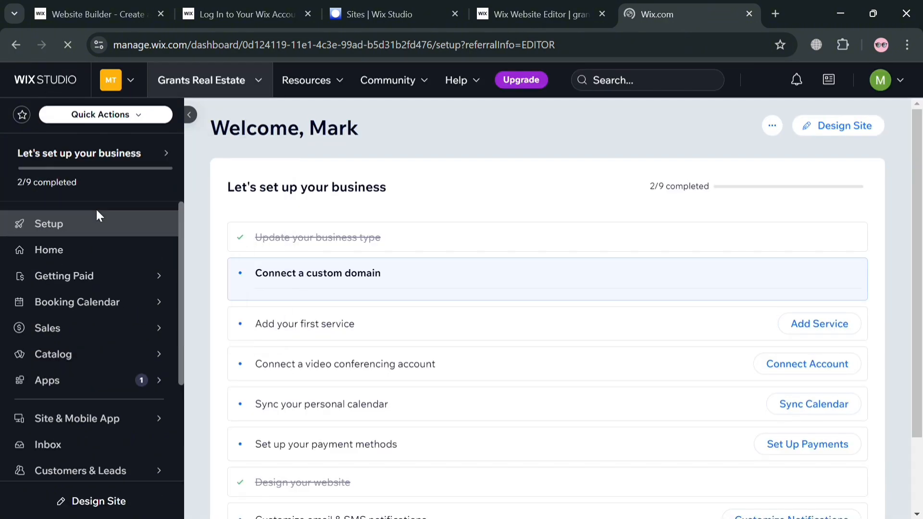
{"action": "left_click", "coordinate": [103, 281]}
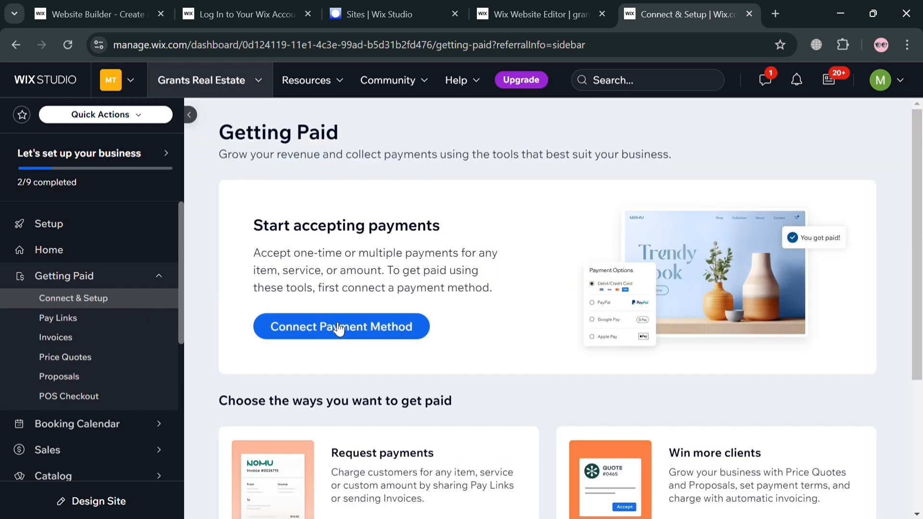
Review the payment methods that can be connected for a business in the United States and close the list
{"action": "left_click", "coordinate": [339, 330]}
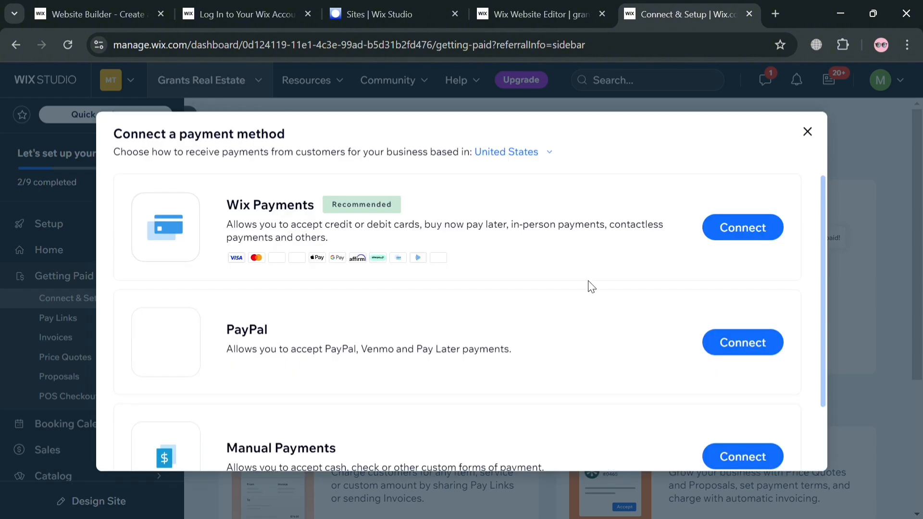
{"action": "scroll", "coordinate": [701, 416], "scroll_direction": "down", "scroll_amount": 2}
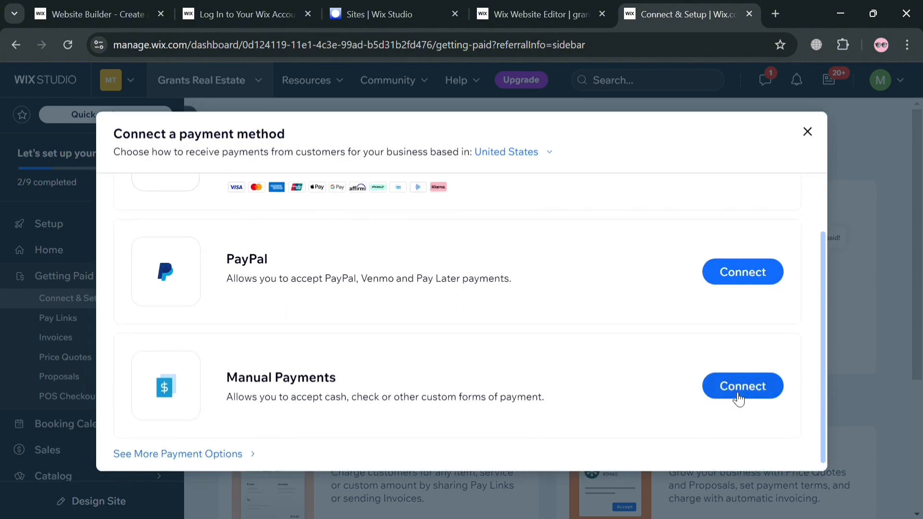
{"action": "left_click", "coordinate": [809, 133]}
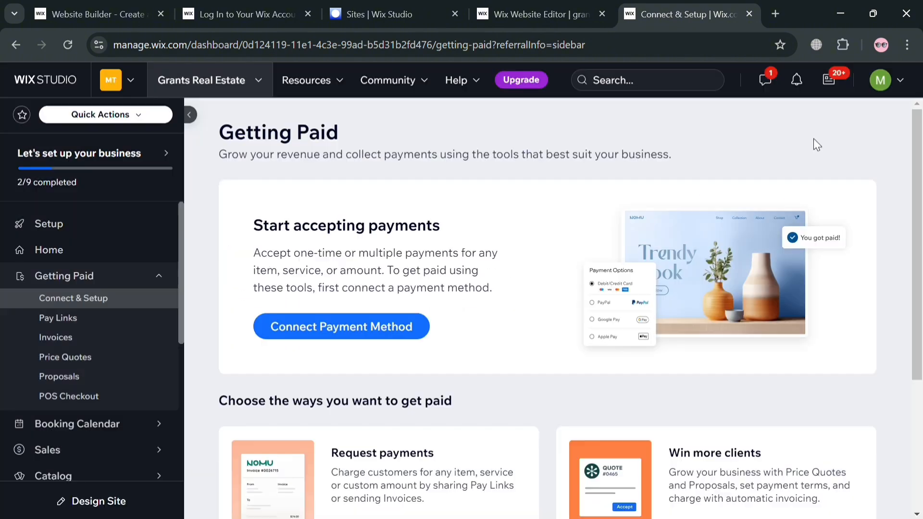
Return to the website editor, publish the site and open the live version
{"action": "left_click", "coordinate": [534, 14]}
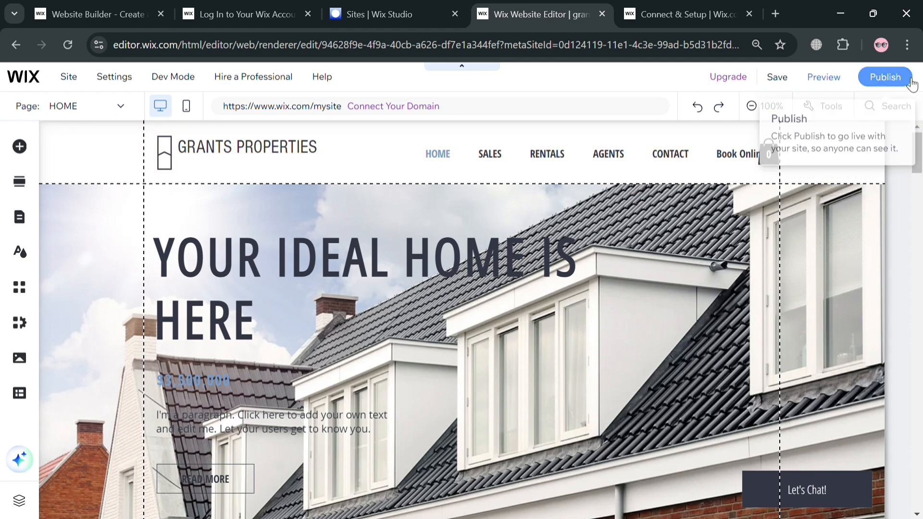
{"action": "left_click", "coordinate": [909, 81]}
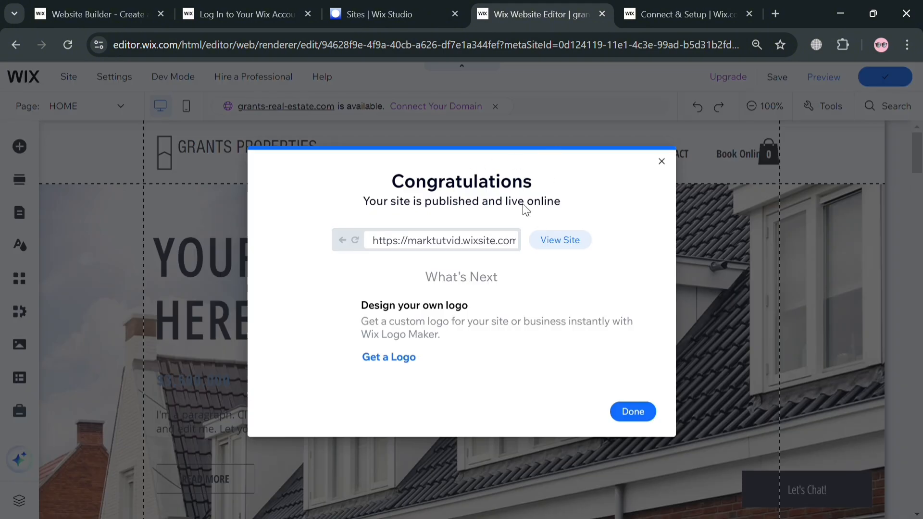
{"action": "left_click", "coordinate": [577, 243]}
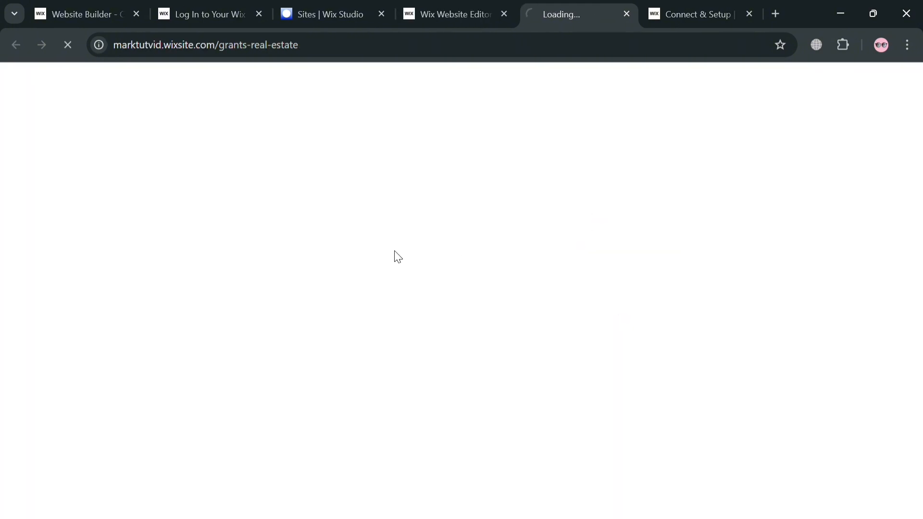
{"action": "left_click", "coordinate": [457, 13]}
{"action": "left_click", "coordinate": [558, 15]}
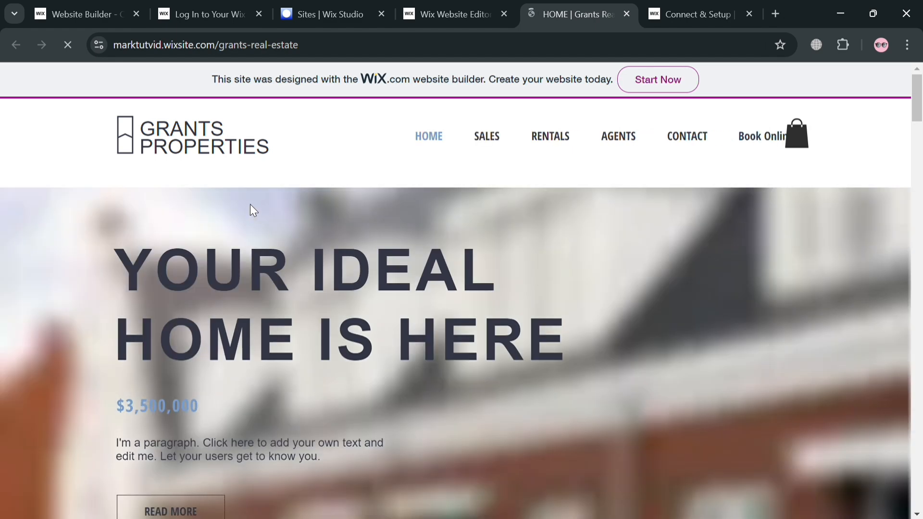
Look through the published HOME page, checking the hero section and the PROPERTIES FOR SALE listings
{"action": "scroll", "coordinate": [364, 353], "scroll_direction": "down", "scroll_amount": 5}
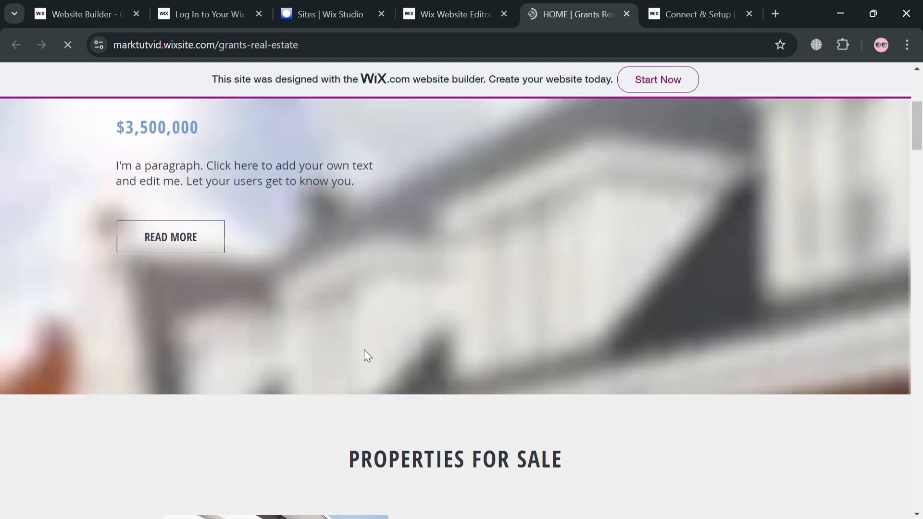
{"action": "scroll", "coordinate": [363, 355], "scroll_direction": "up", "scroll_amount": 5}
{"action": "scroll", "coordinate": [764, 246], "scroll_direction": "down", "scroll_amount": 15}
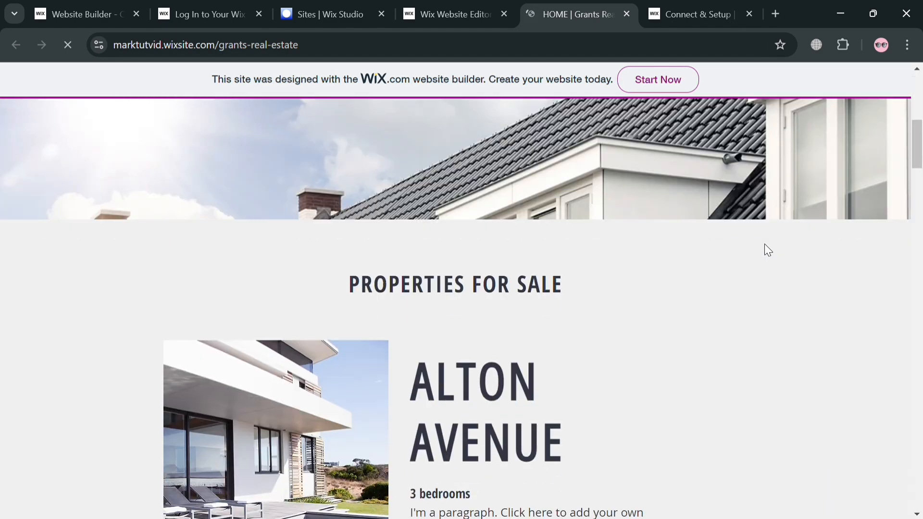
{"action": "scroll", "coordinate": [748, 249], "scroll_direction": "up", "scroll_amount": 15}
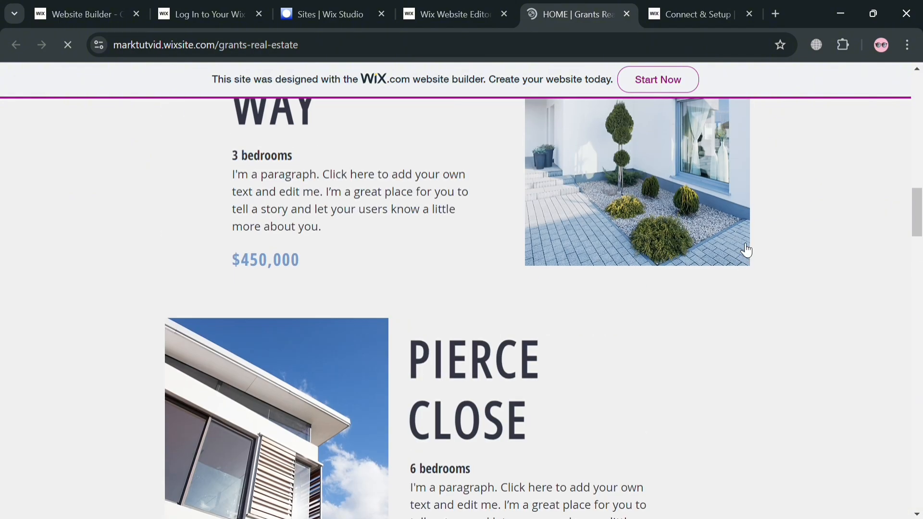
{"action": "scroll", "coordinate": [608, 273], "scroll_direction": "down", "scroll_amount": 2}
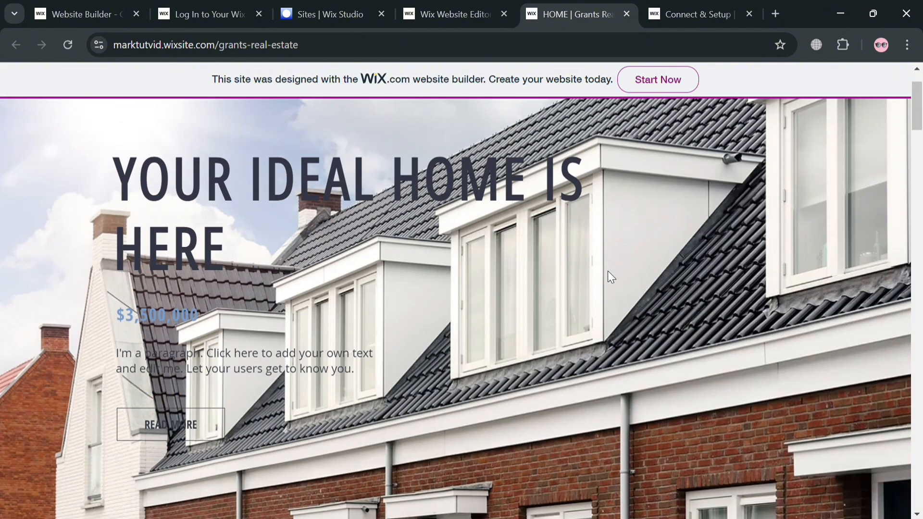
{"action": "scroll", "coordinate": [608, 274], "scroll_direction": "up", "scroll_amount": 2}
{"action": "scroll", "coordinate": [607, 318], "scroll_direction": "down", "scroll_amount": 10}
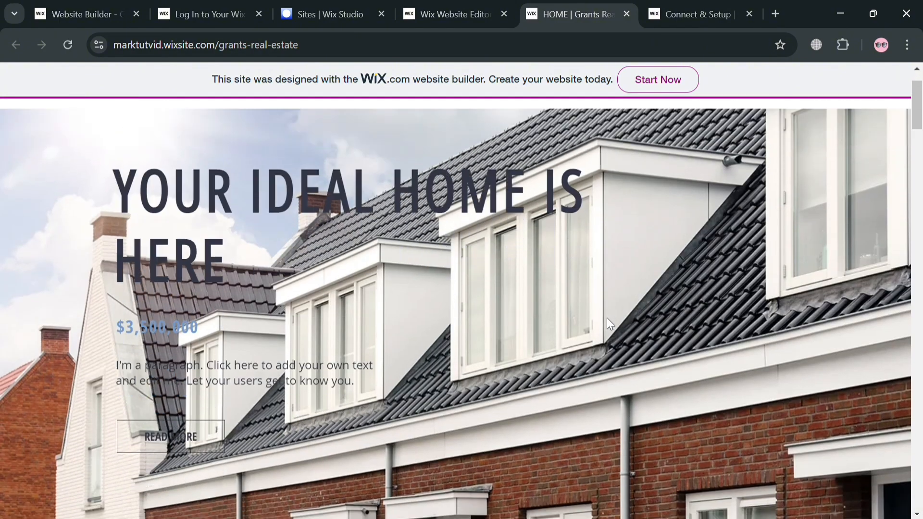
Open the SALES page of the published site and look over its property listings
{"action": "scroll", "coordinate": [458, 219], "scroll_direction": "up", "scroll_amount": 10}
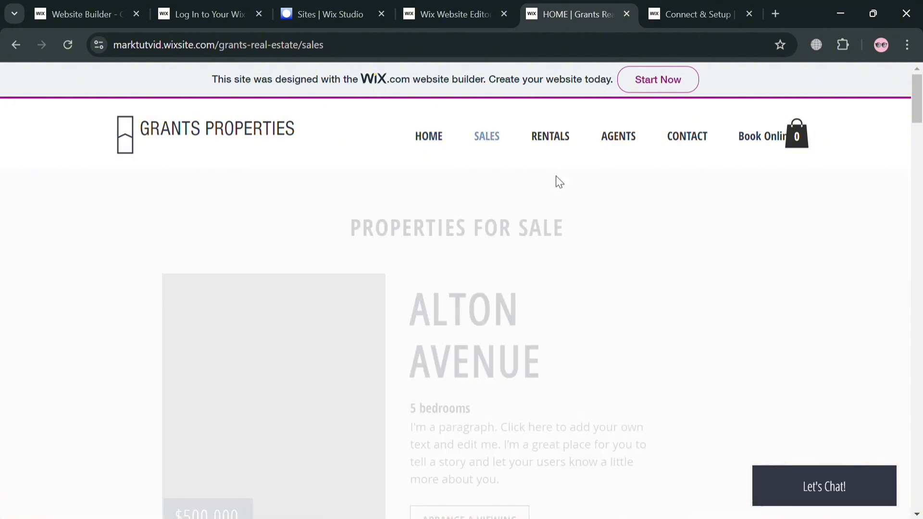
{"action": "scroll", "coordinate": [567, 204], "scroll_direction": "down", "scroll_amount": 3}
{"action": "scroll", "coordinate": [509, 239], "scroll_direction": "up", "scroll_amount": 3}
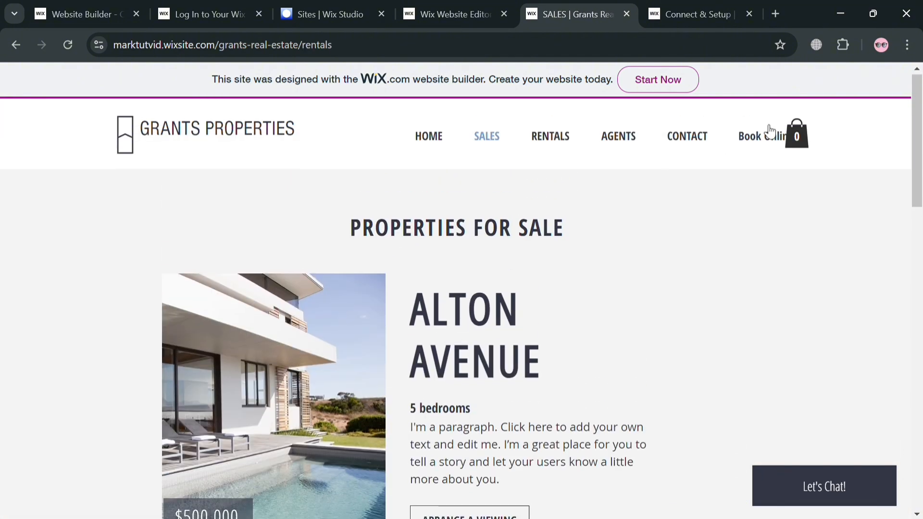